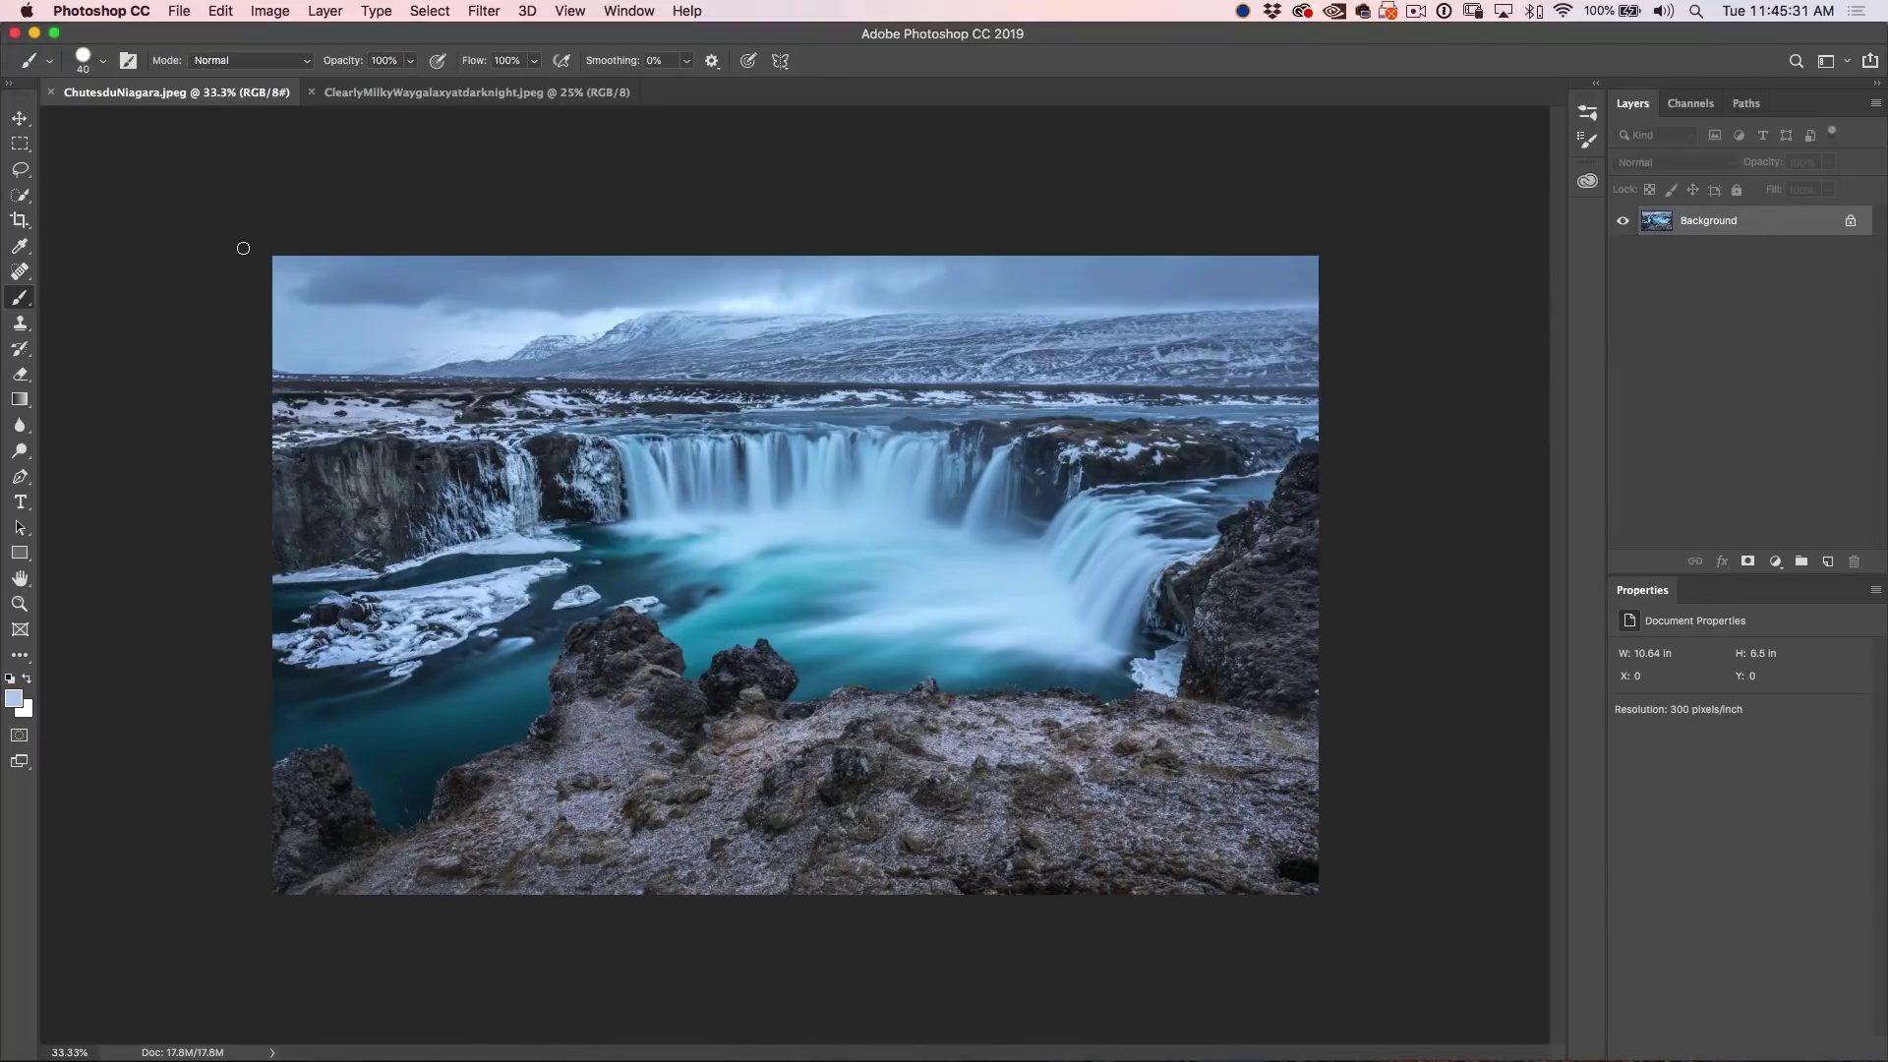
# - Switch to the ClearlyMilkyWaygalaxyatdarknight.jpeg document
pyautogui.click(475, 94)
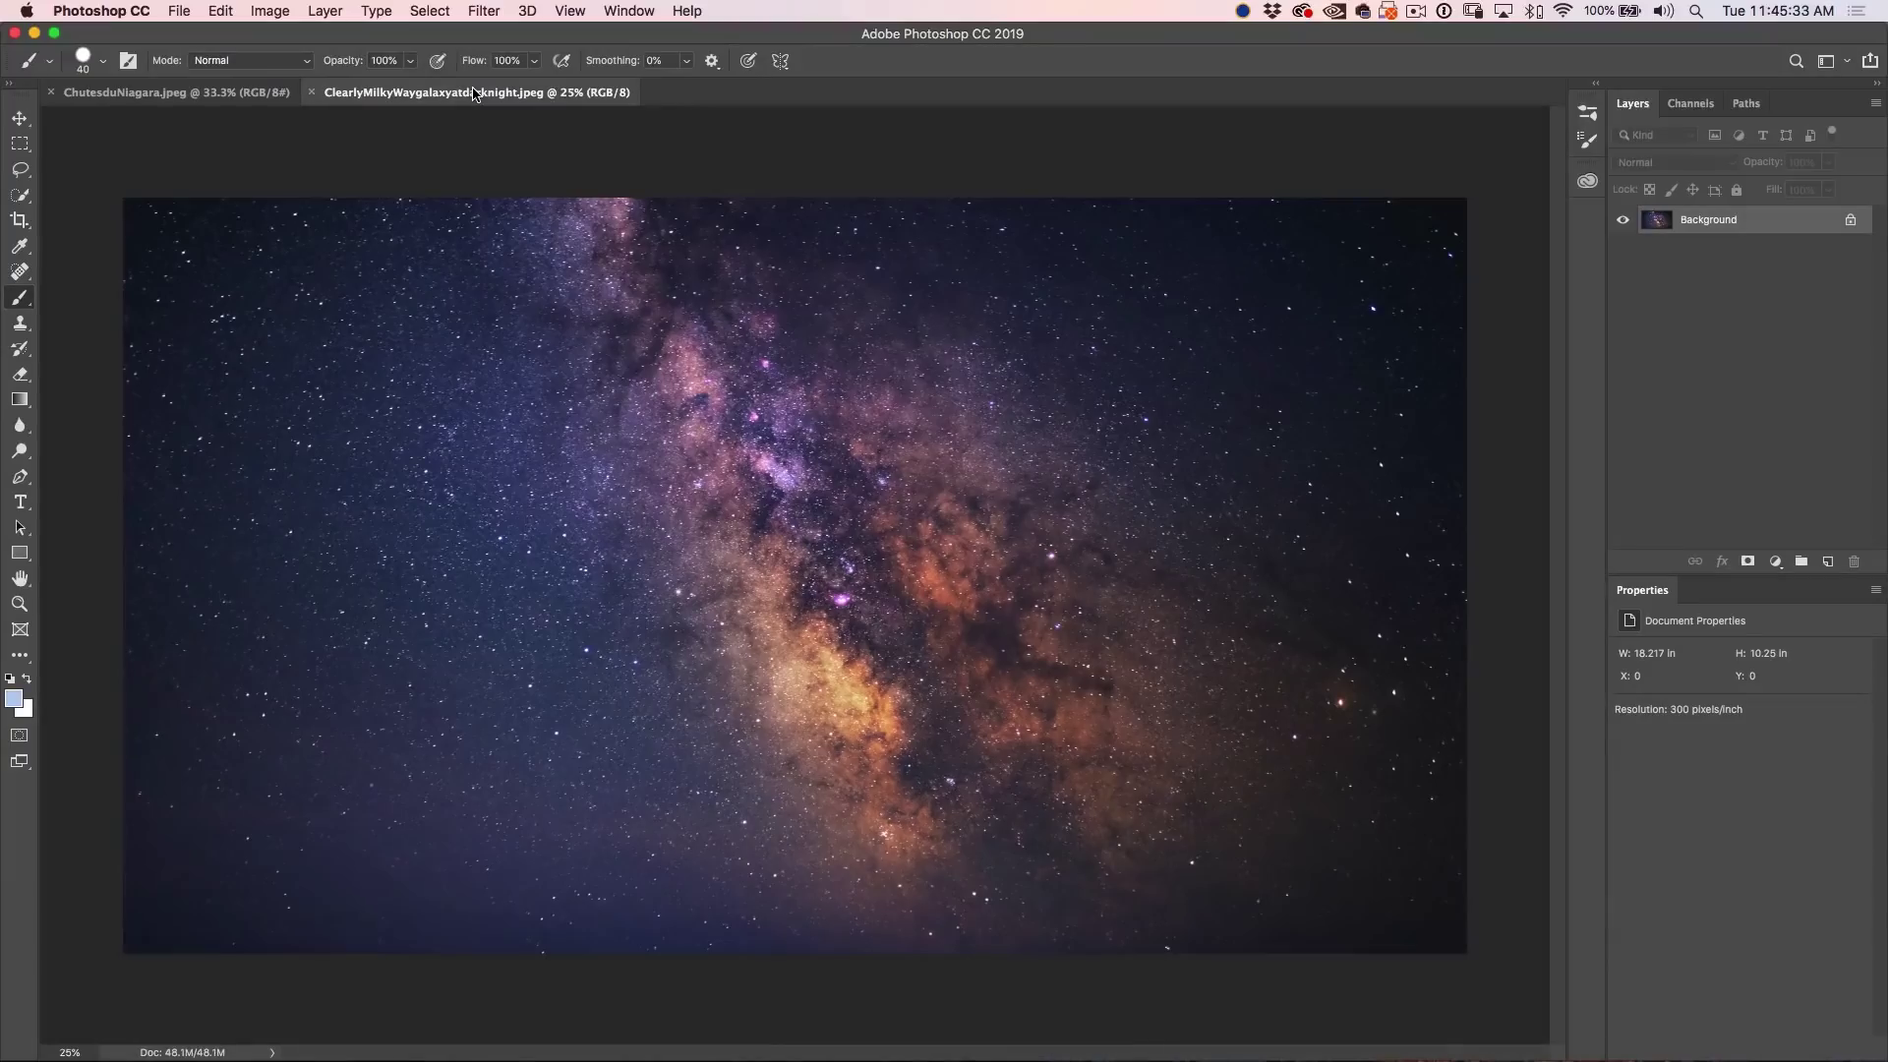
# - Drag the Milky Way photo into ChutesduNiagara.jpeg as Layer 1 above the waterfall, then check its visibility
pyautogui.press('v')
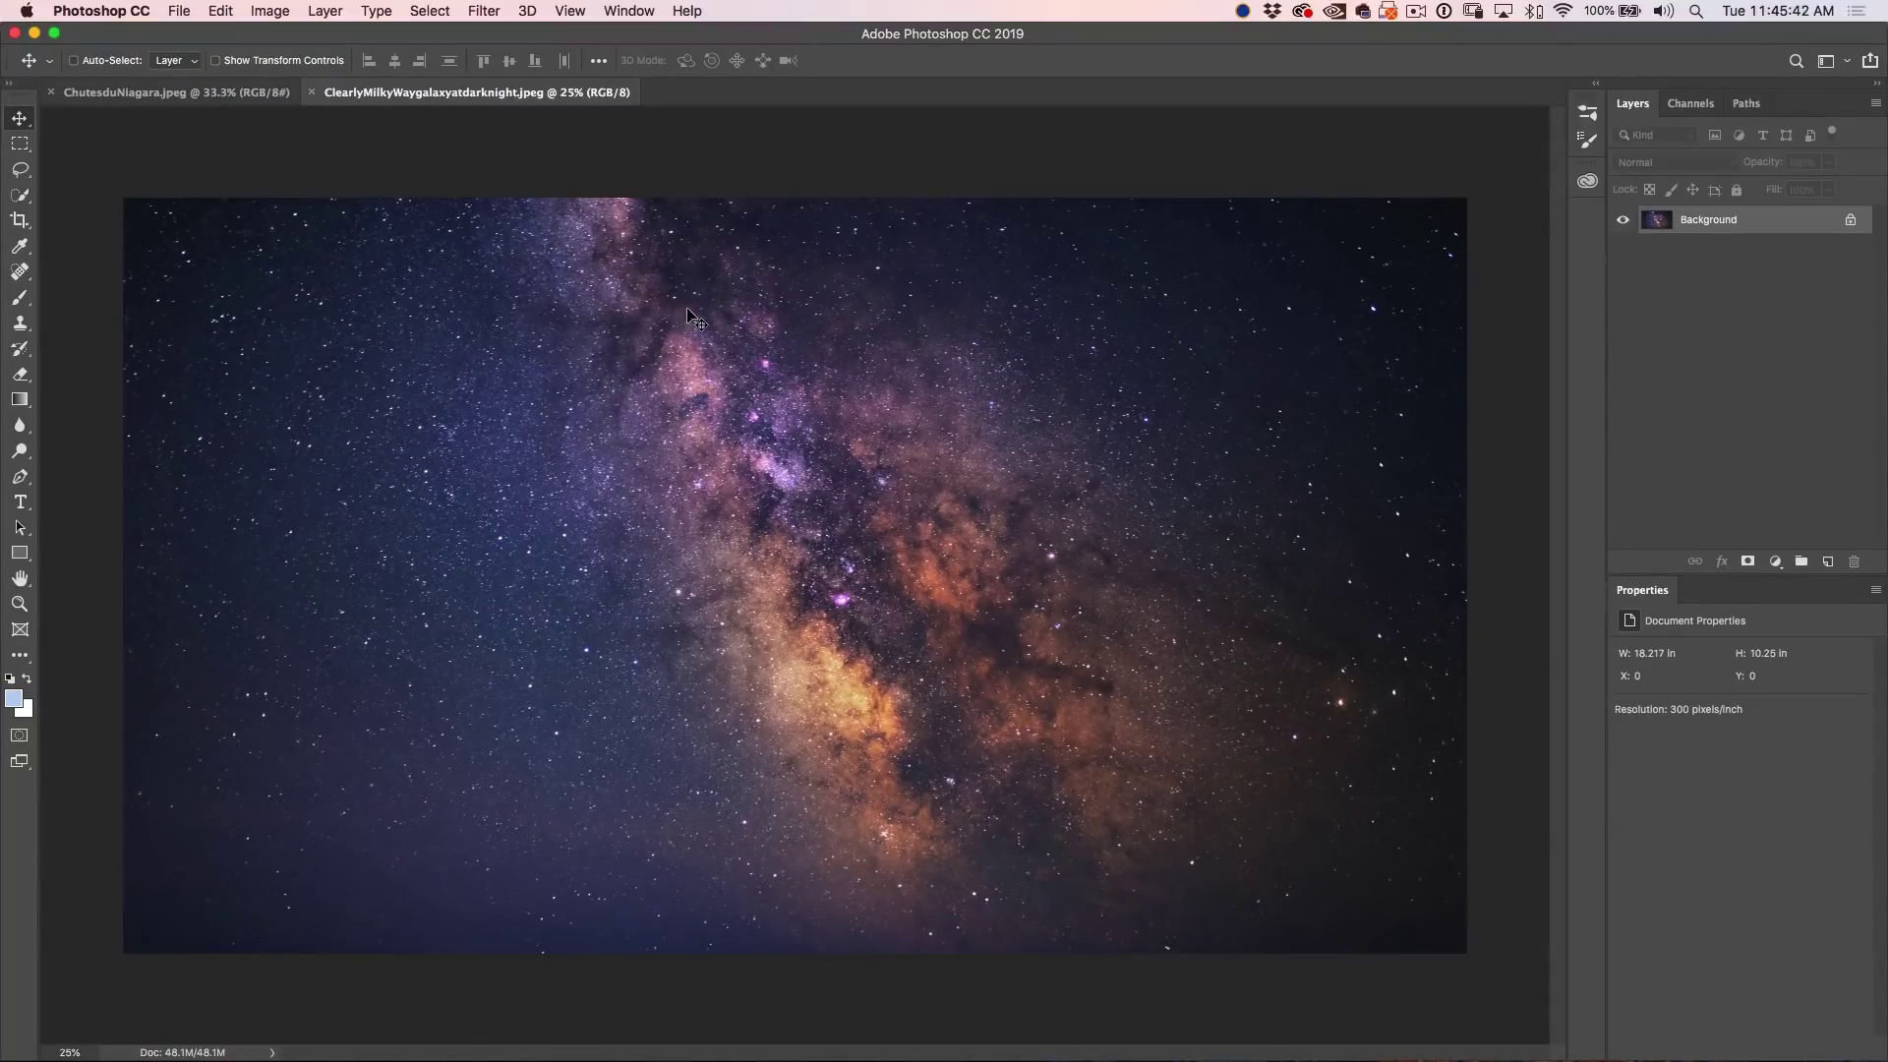
pyautogui.moveTo(695, 318); pyautogui.dragTo(248, 99)
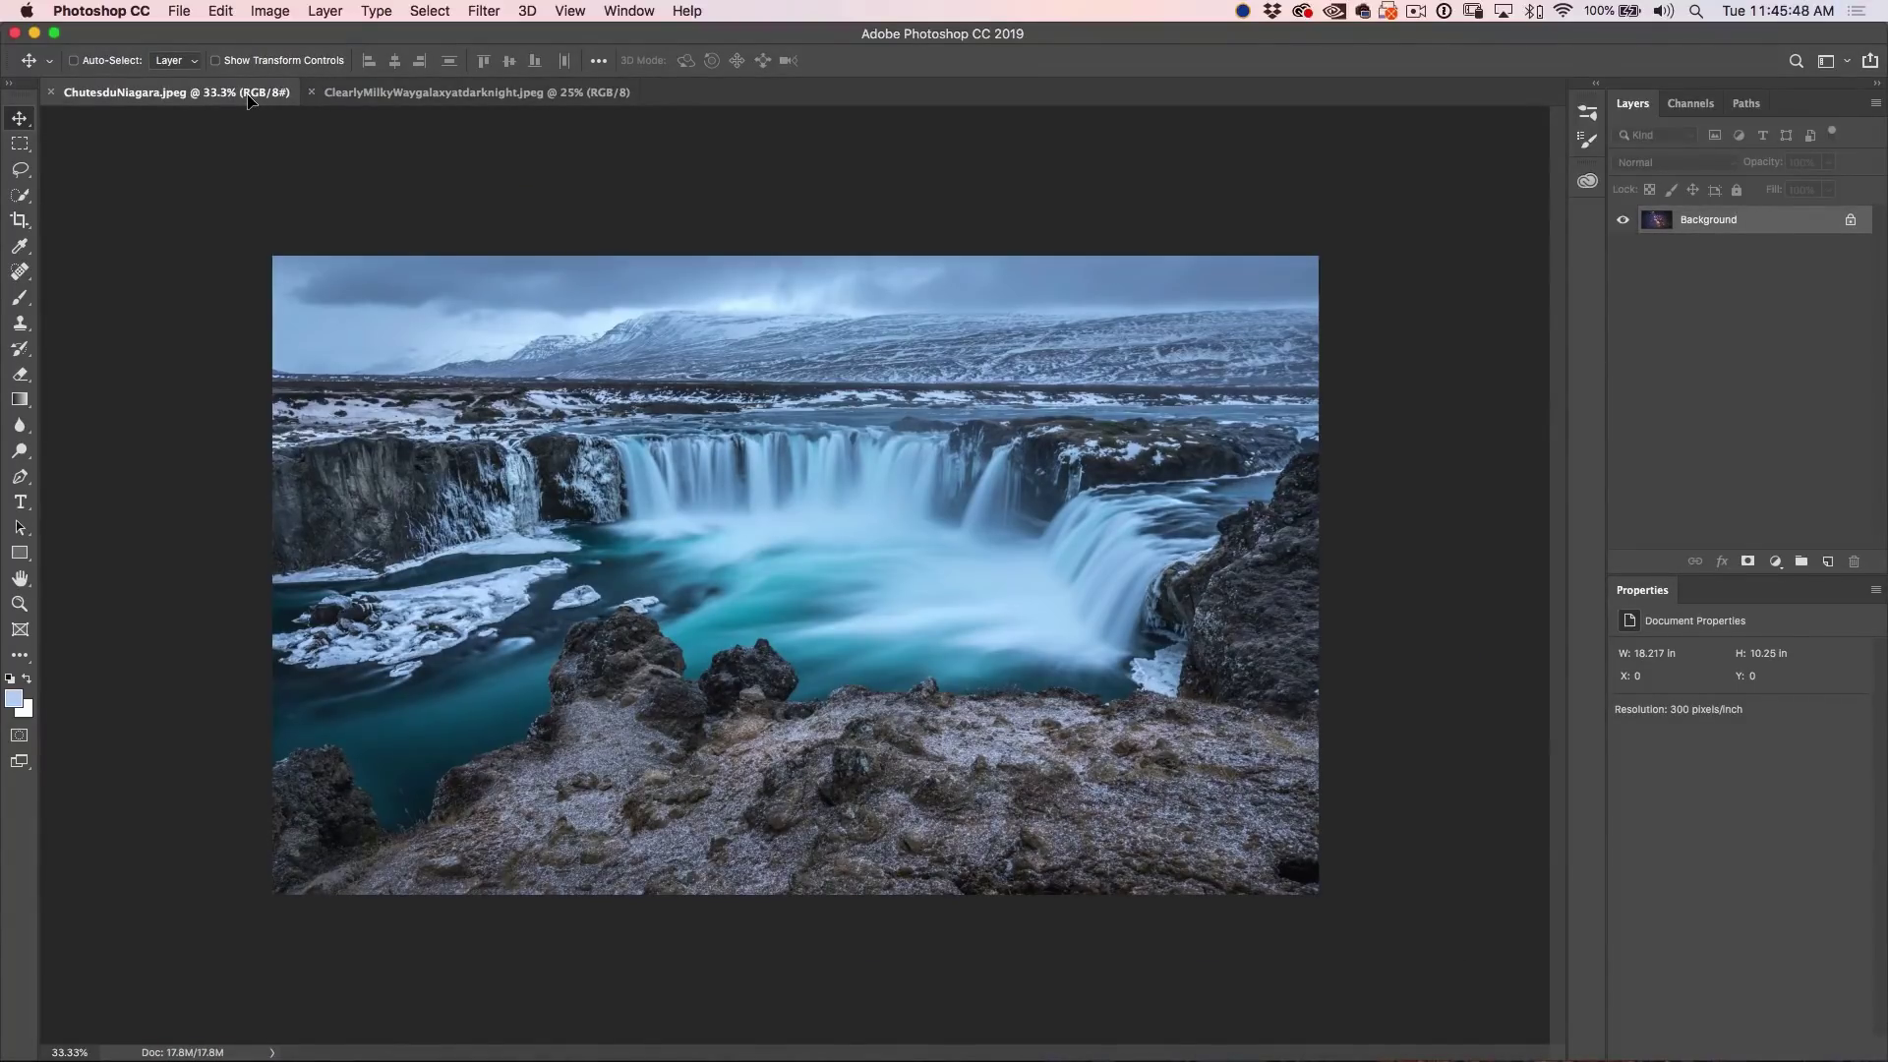
pyautogui.moveTo(726, 531); pyautogui.dragTo(846, 530)
pyautogui.moveTo(842, 531); pyautogui.dragTo(844, 533)
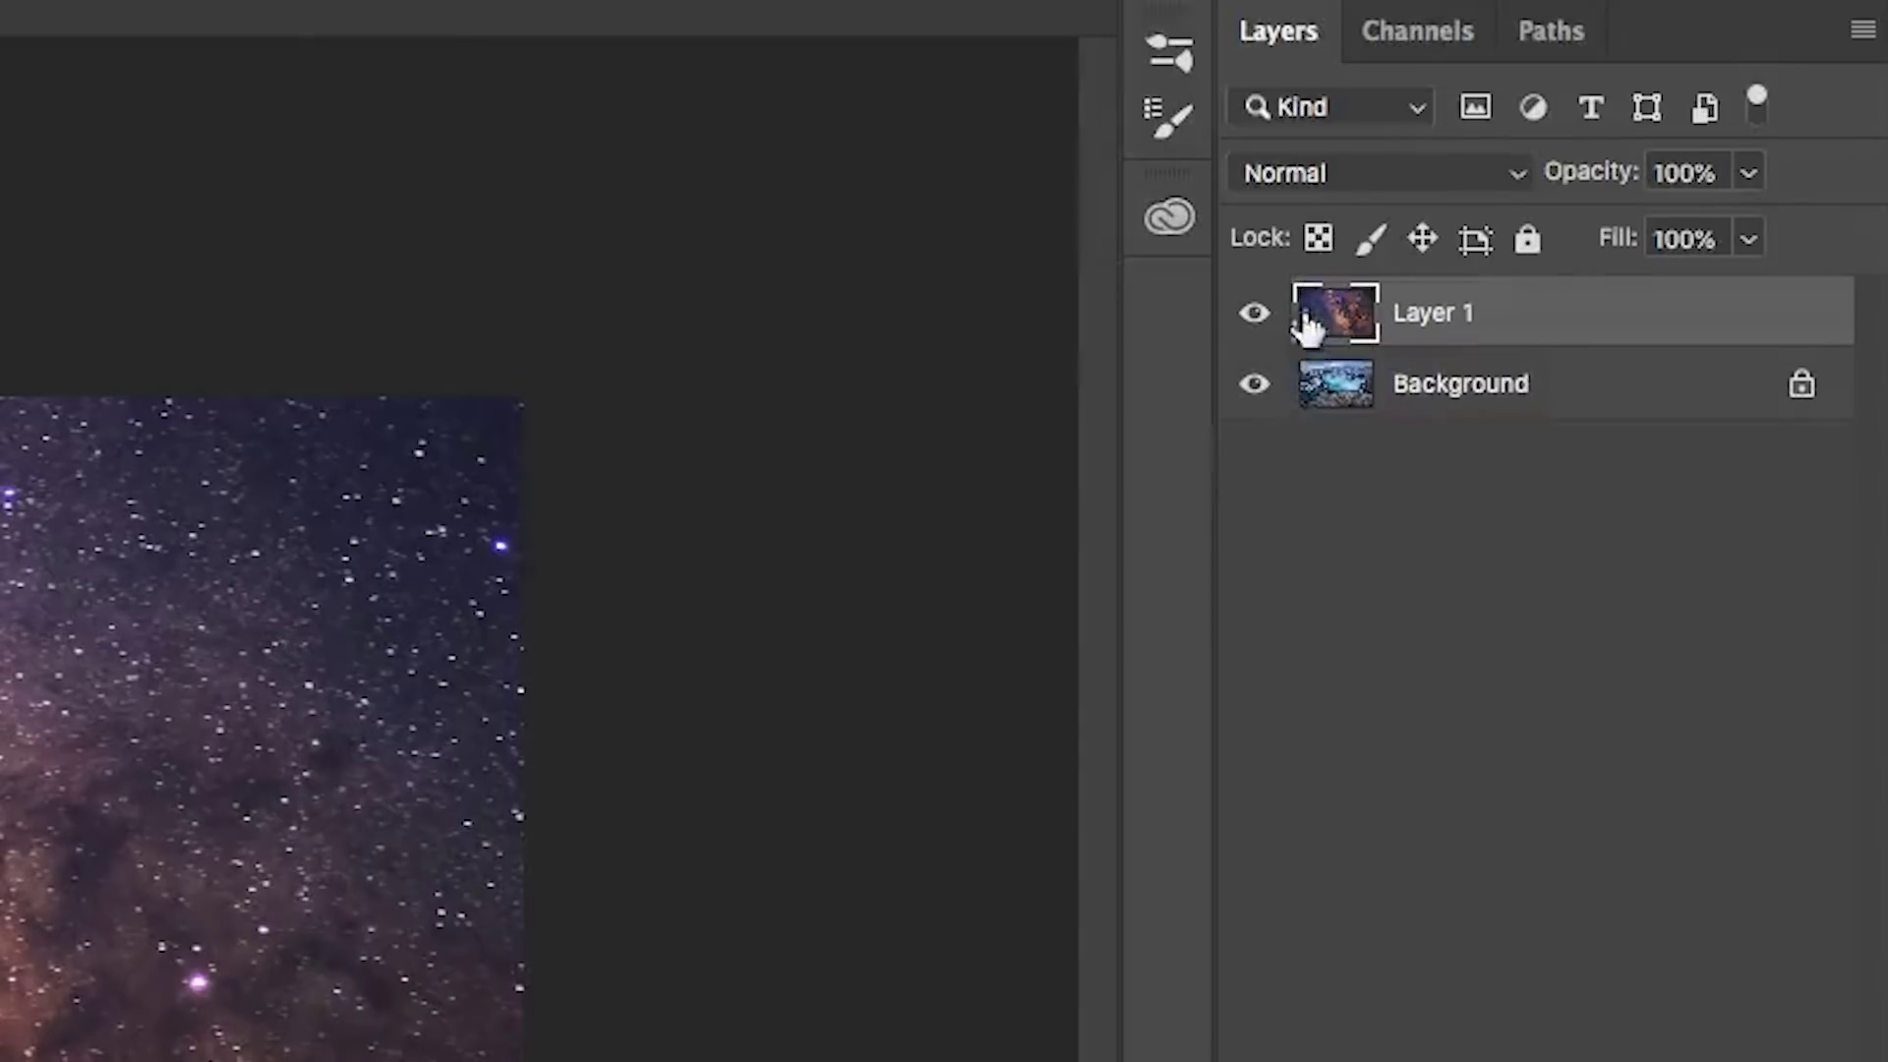
pyautogui.click(1255, 314)
pyautogui.click(1254, 314)
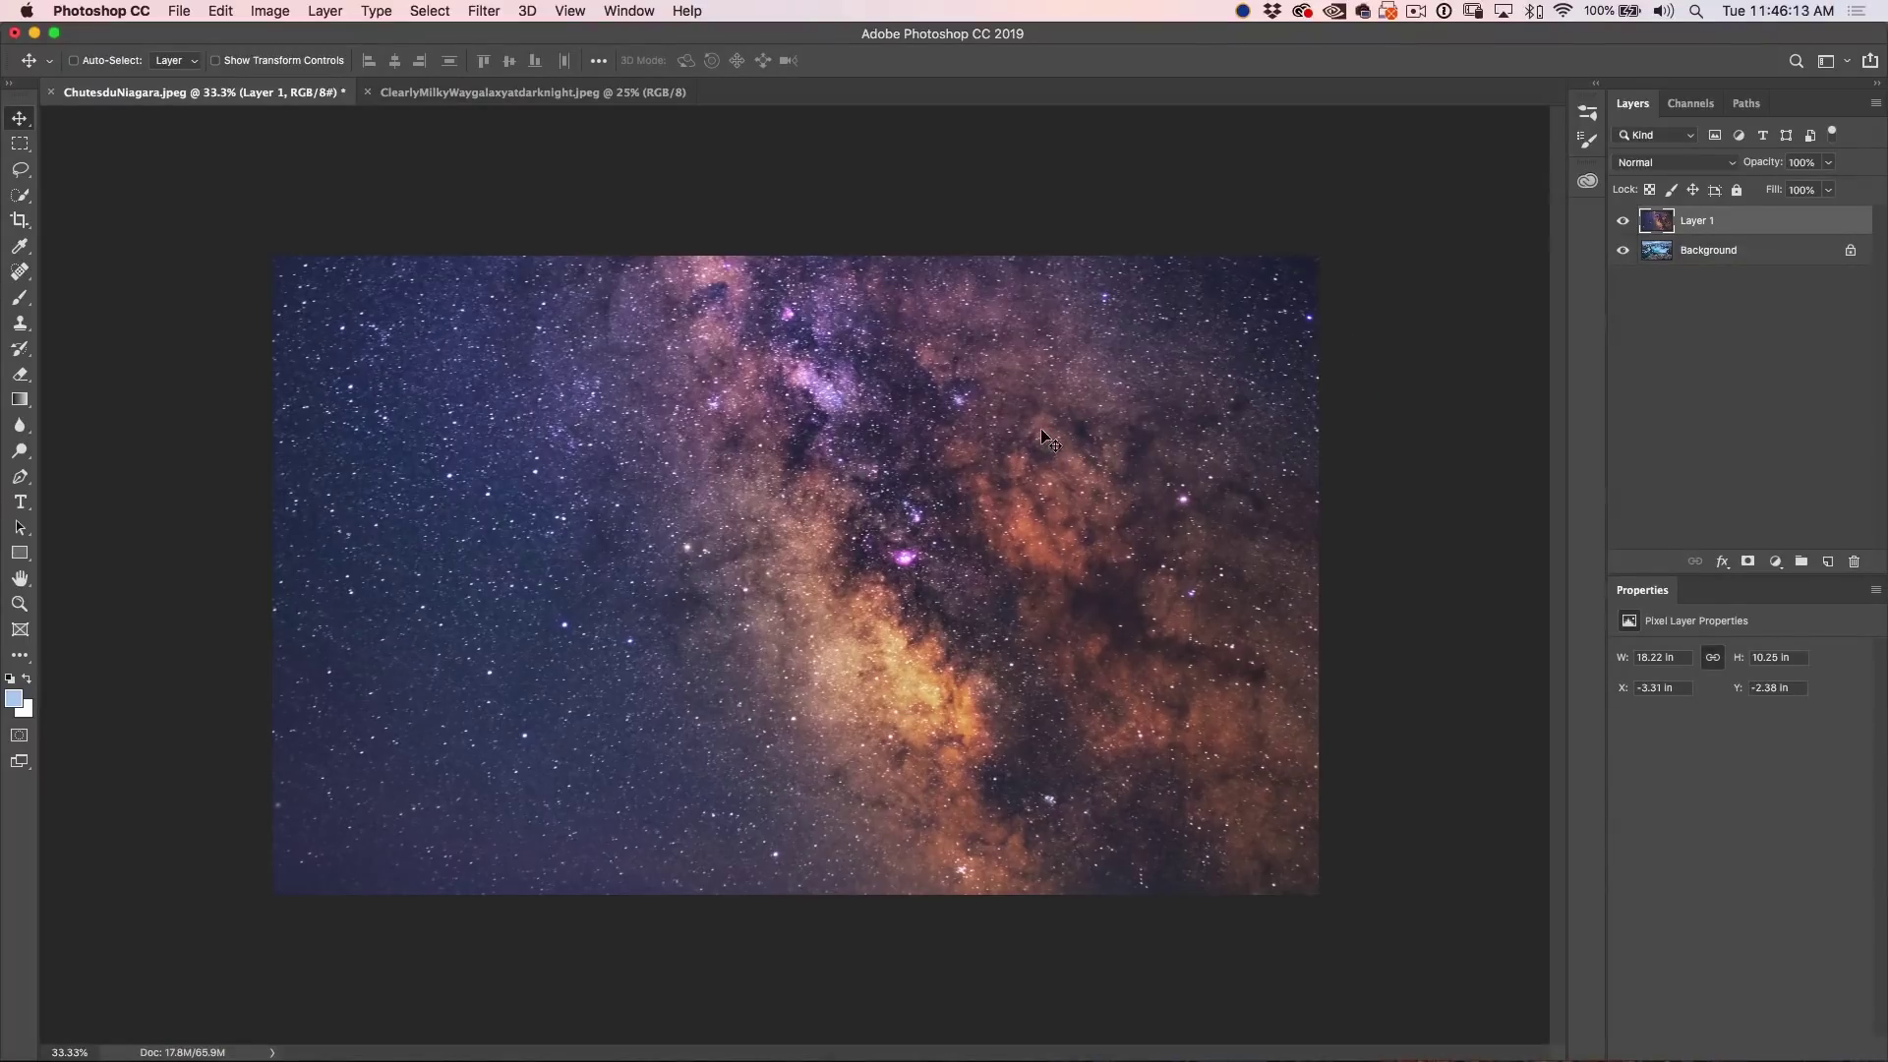
pyautogui.scroll(-6, 1045, 438)
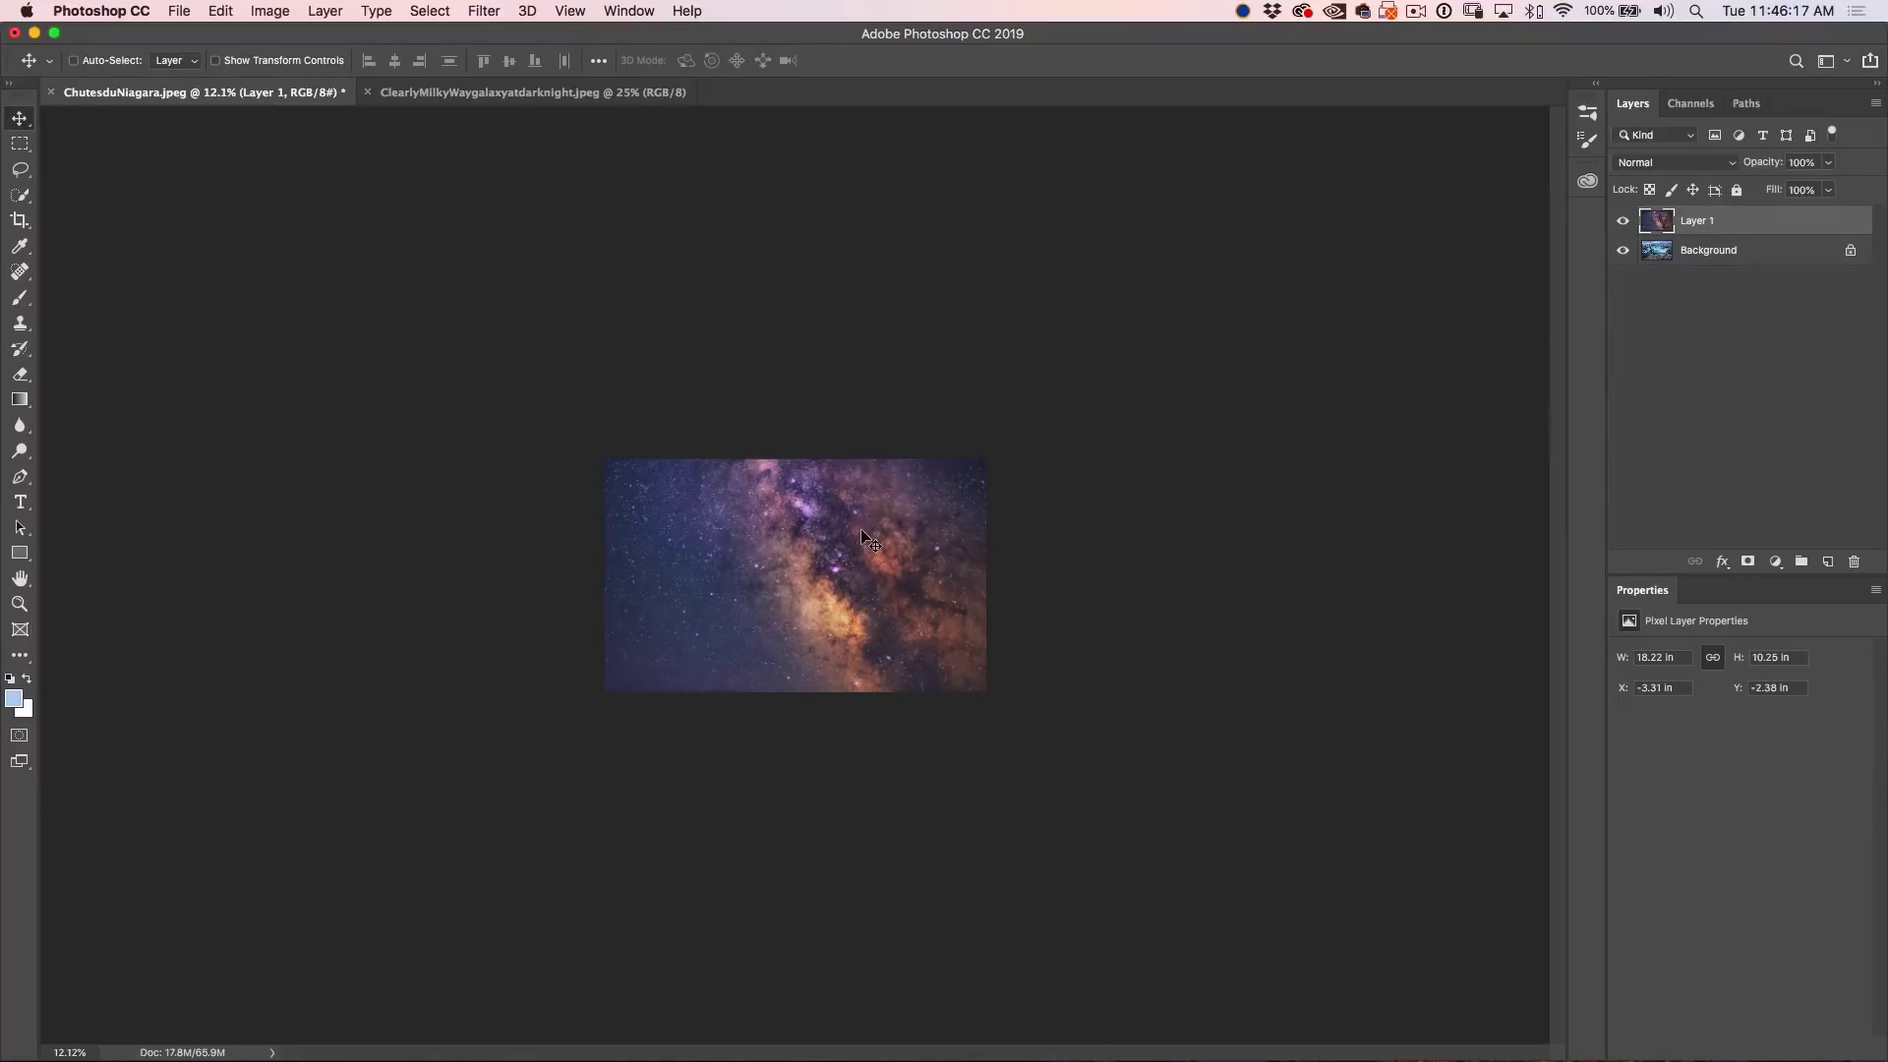
# - Free-transform the Milky Way layer upward and scale it down to about 62.63%
pyautogui.moveTo(861, 530); pyautogui.dragTo(858, 525)
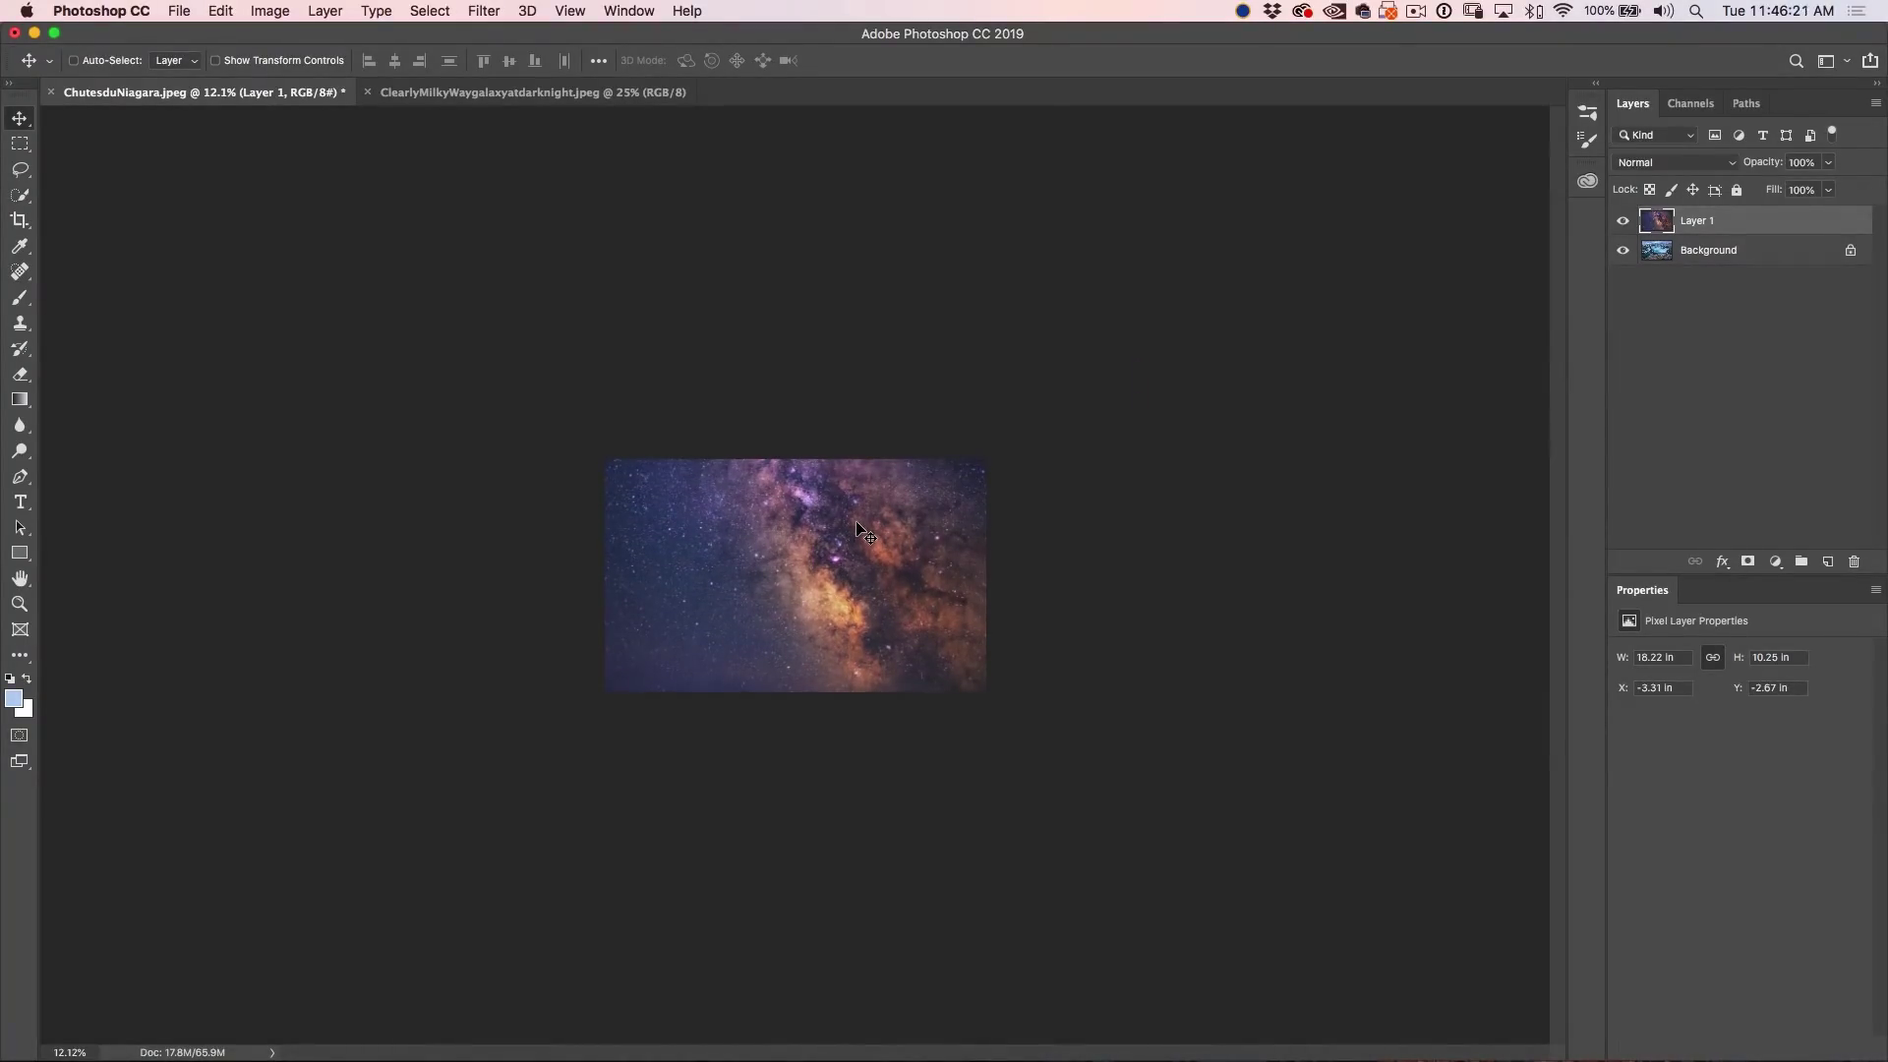
pyautogui.press('super')
pyautogui.press('super+t')
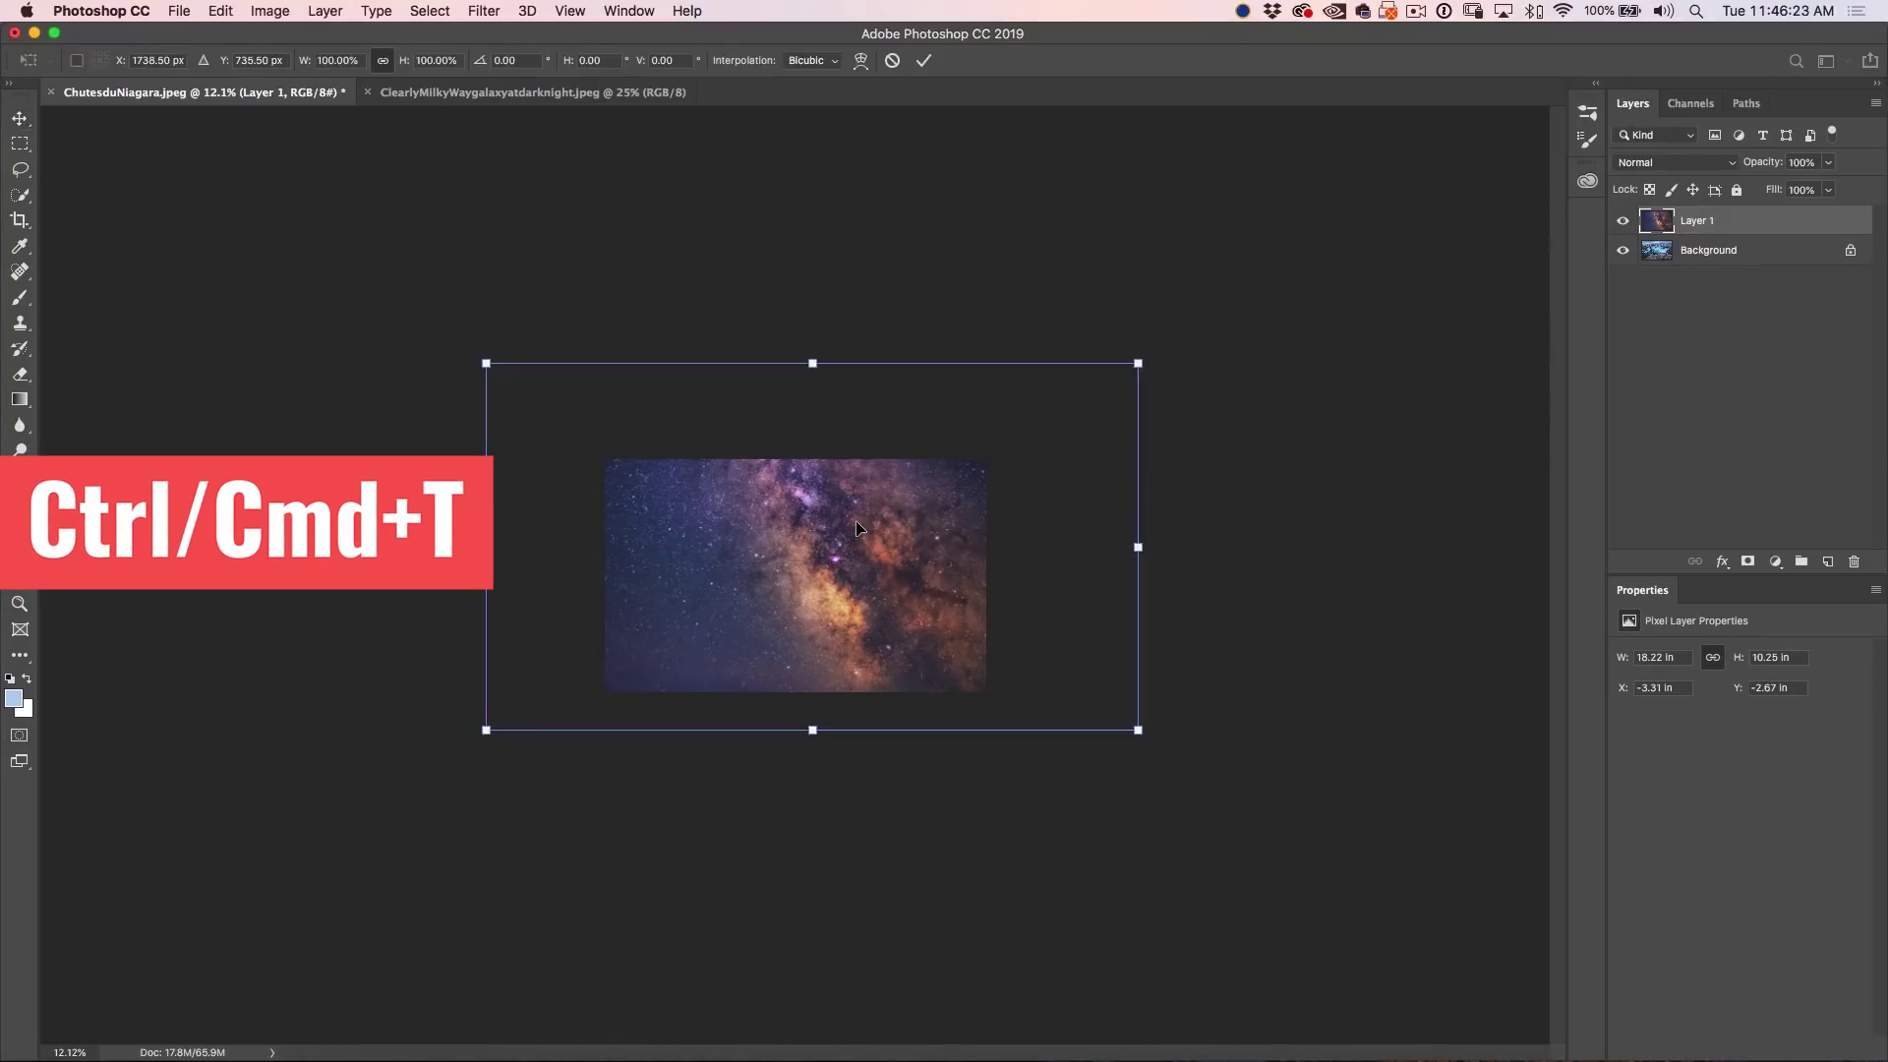
pyautogui.moveTo(882, 559); pyautogui.dragTo(868, 379)
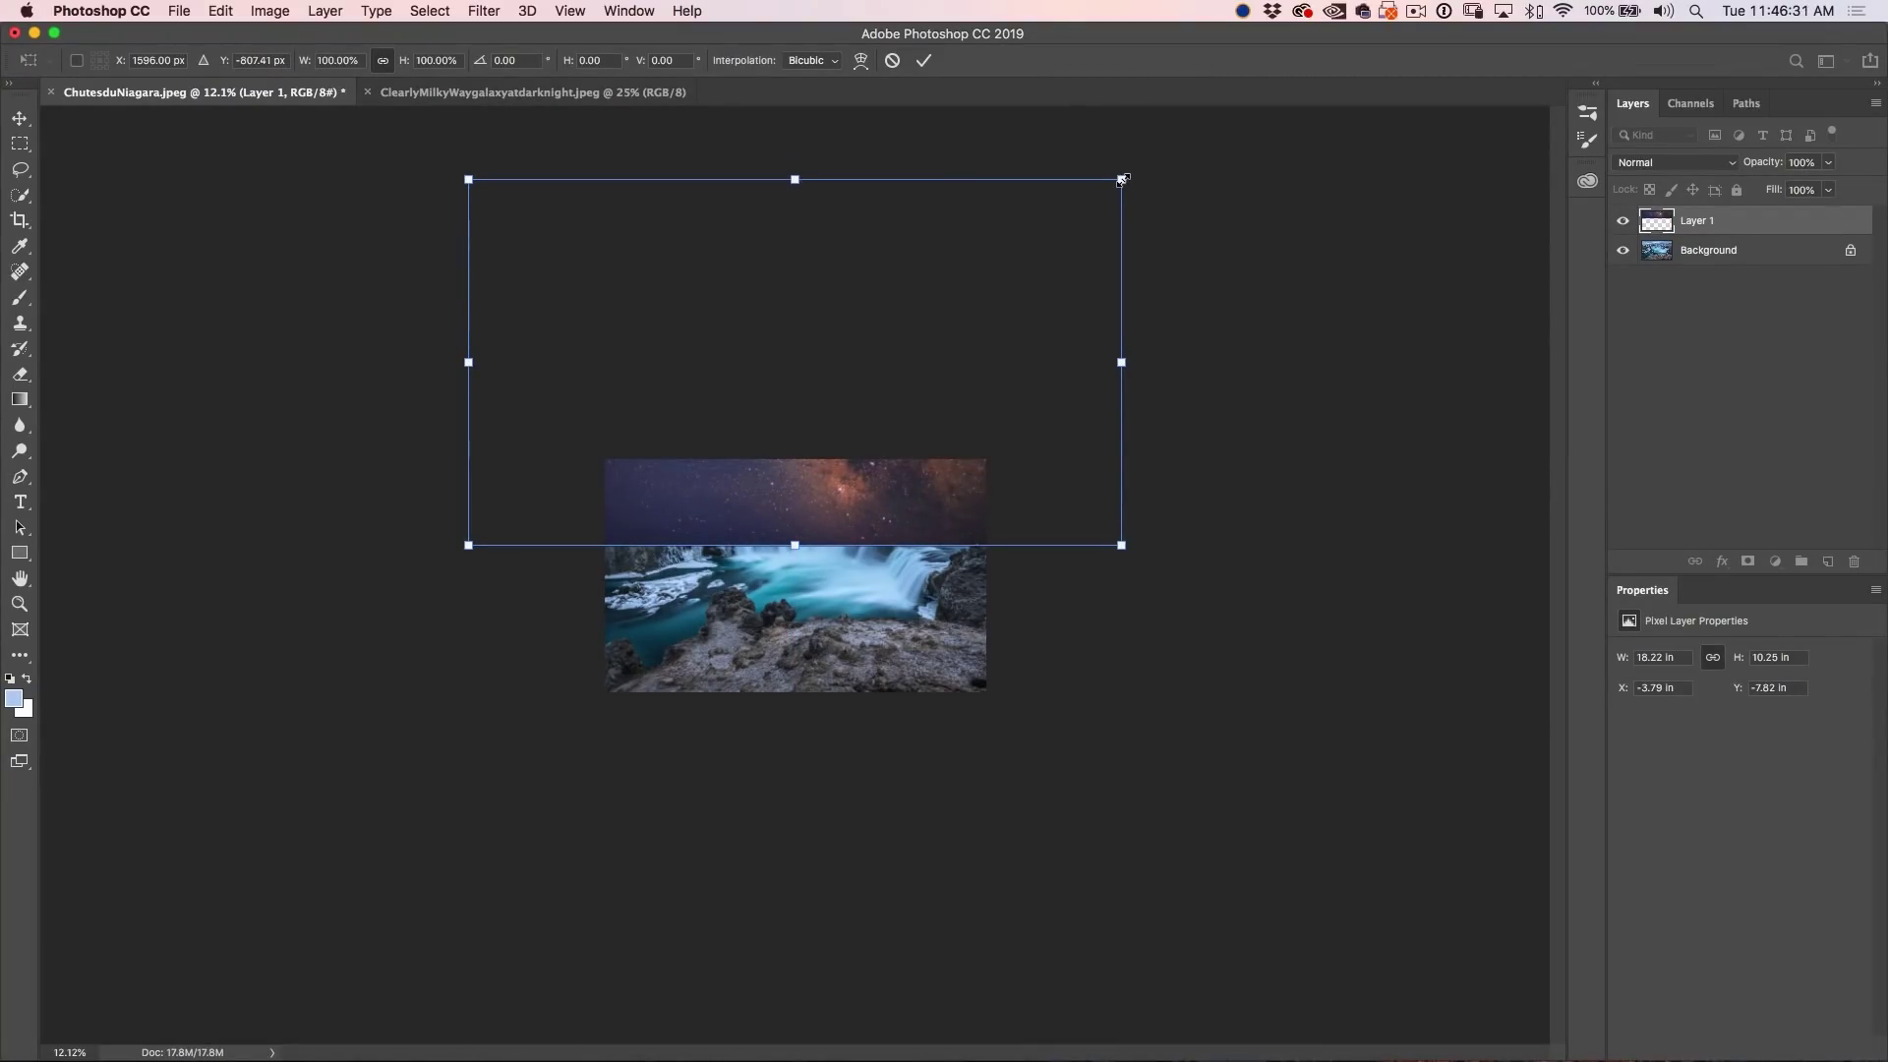
pyautogui.moveTo(1122, 180); pyautogui.dragTo(996, 256)
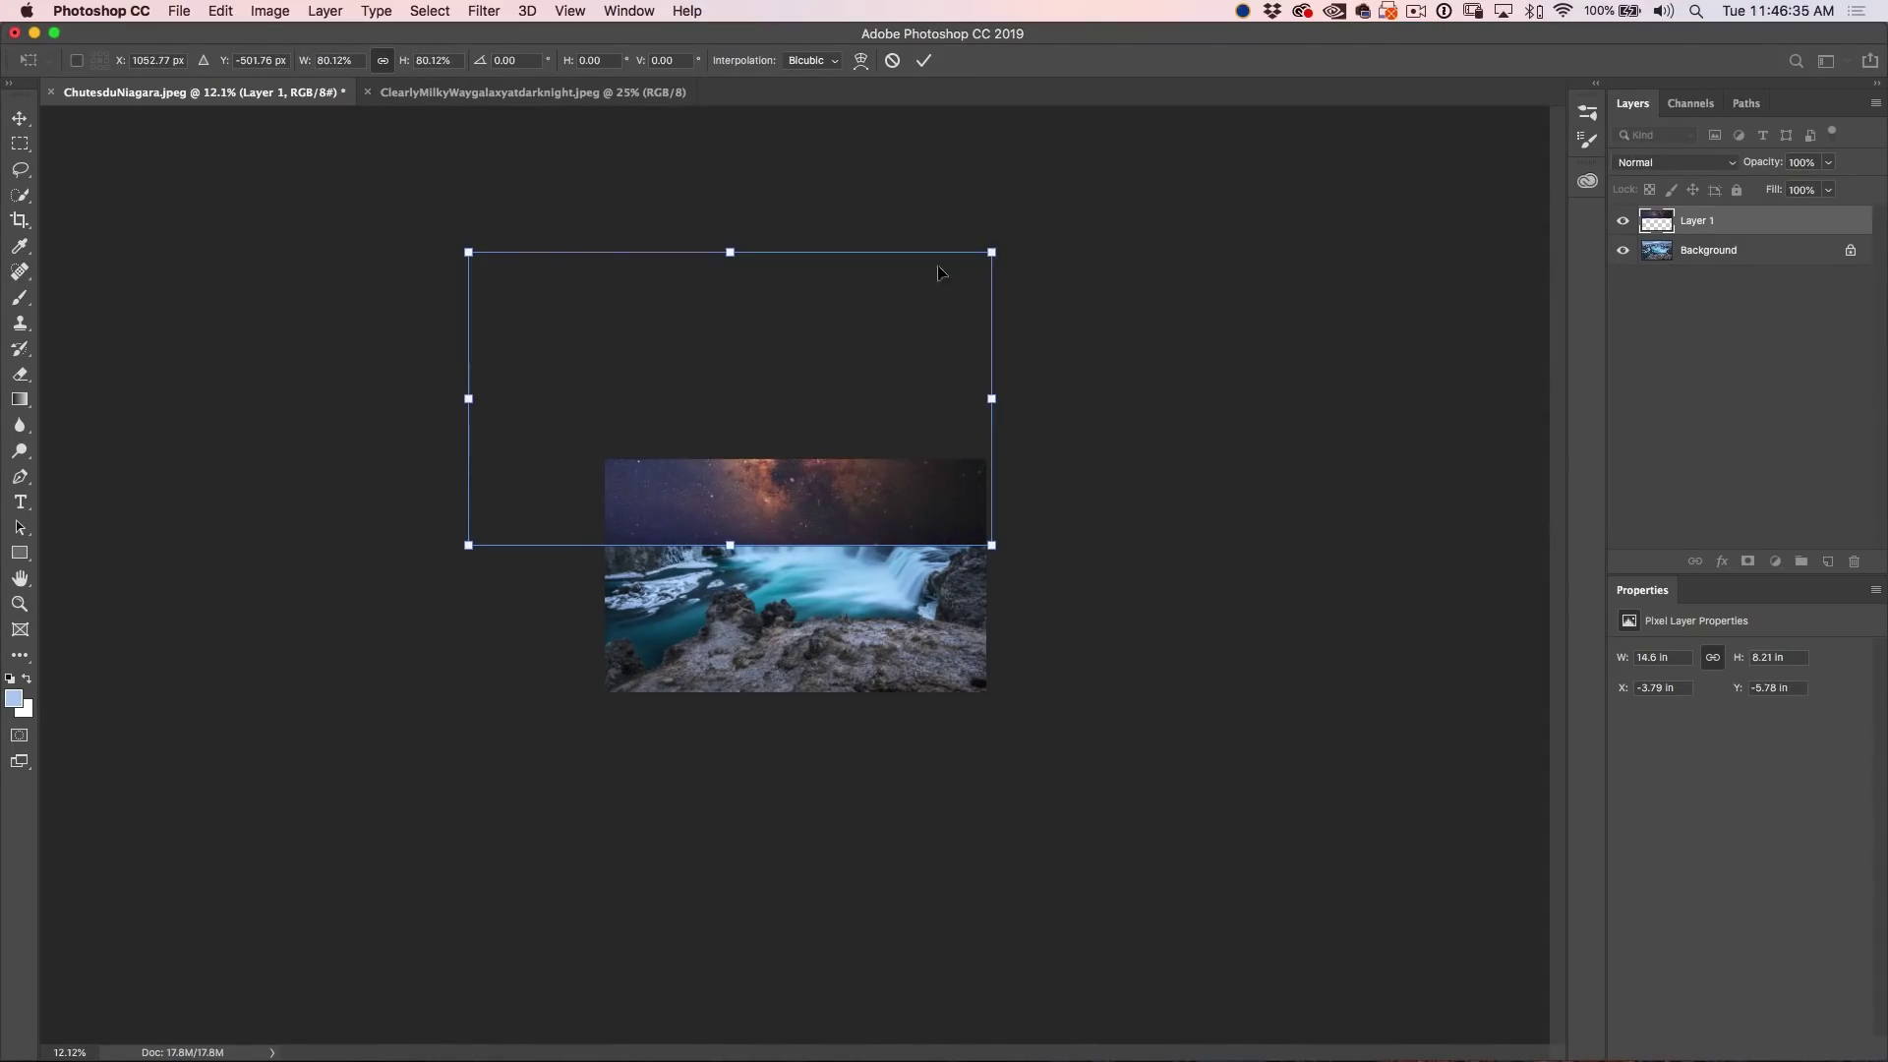
pyautogui.moveTo(469, 251); pyautogui.dragTo(520, 280)
pyautogui.moveTo(994, 280)
pyautogui.mouseDown()
pyautogui.moveTo(1052, 246)
pyautogui.moveTo(1002, 300)
pyautogui.mouseUp()
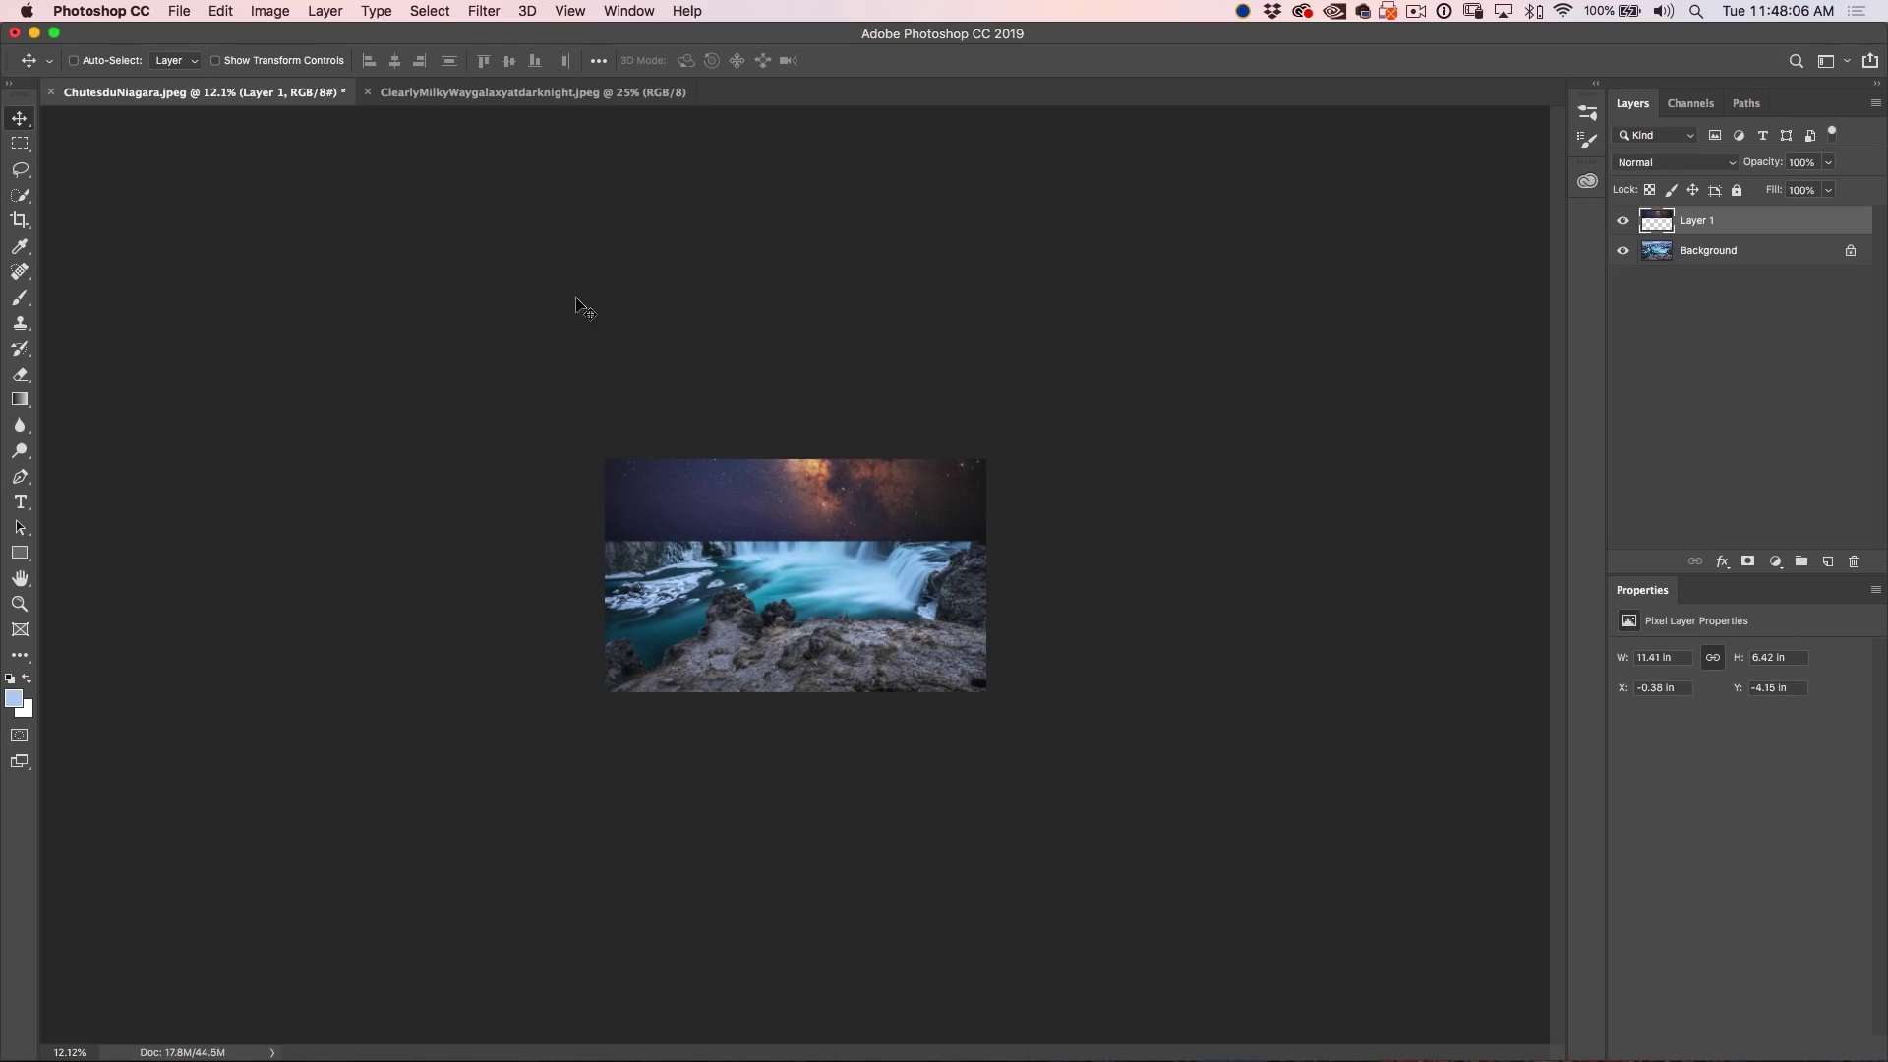
# - Use Image > Reveal All to expand the canvas around the full Milky Way layer
pyautogui.click(269, 10)
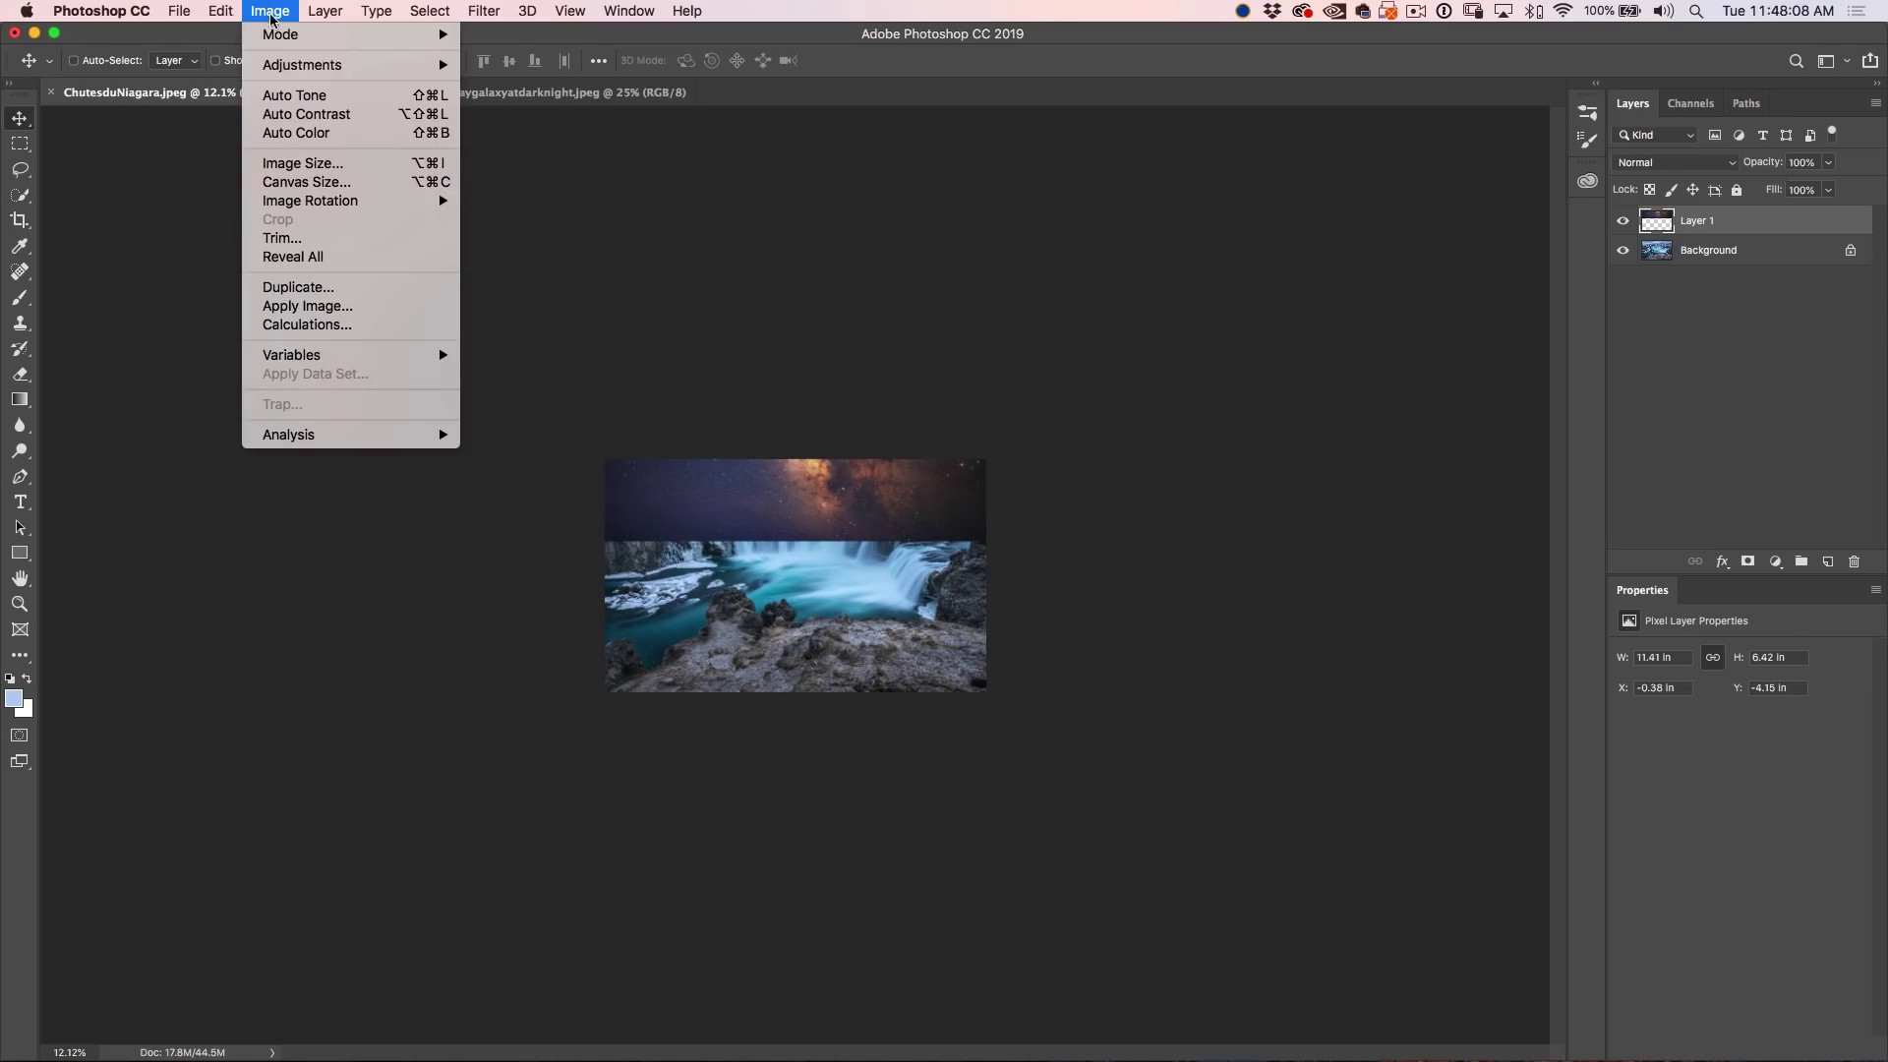
pyautogui.click(285, 259)
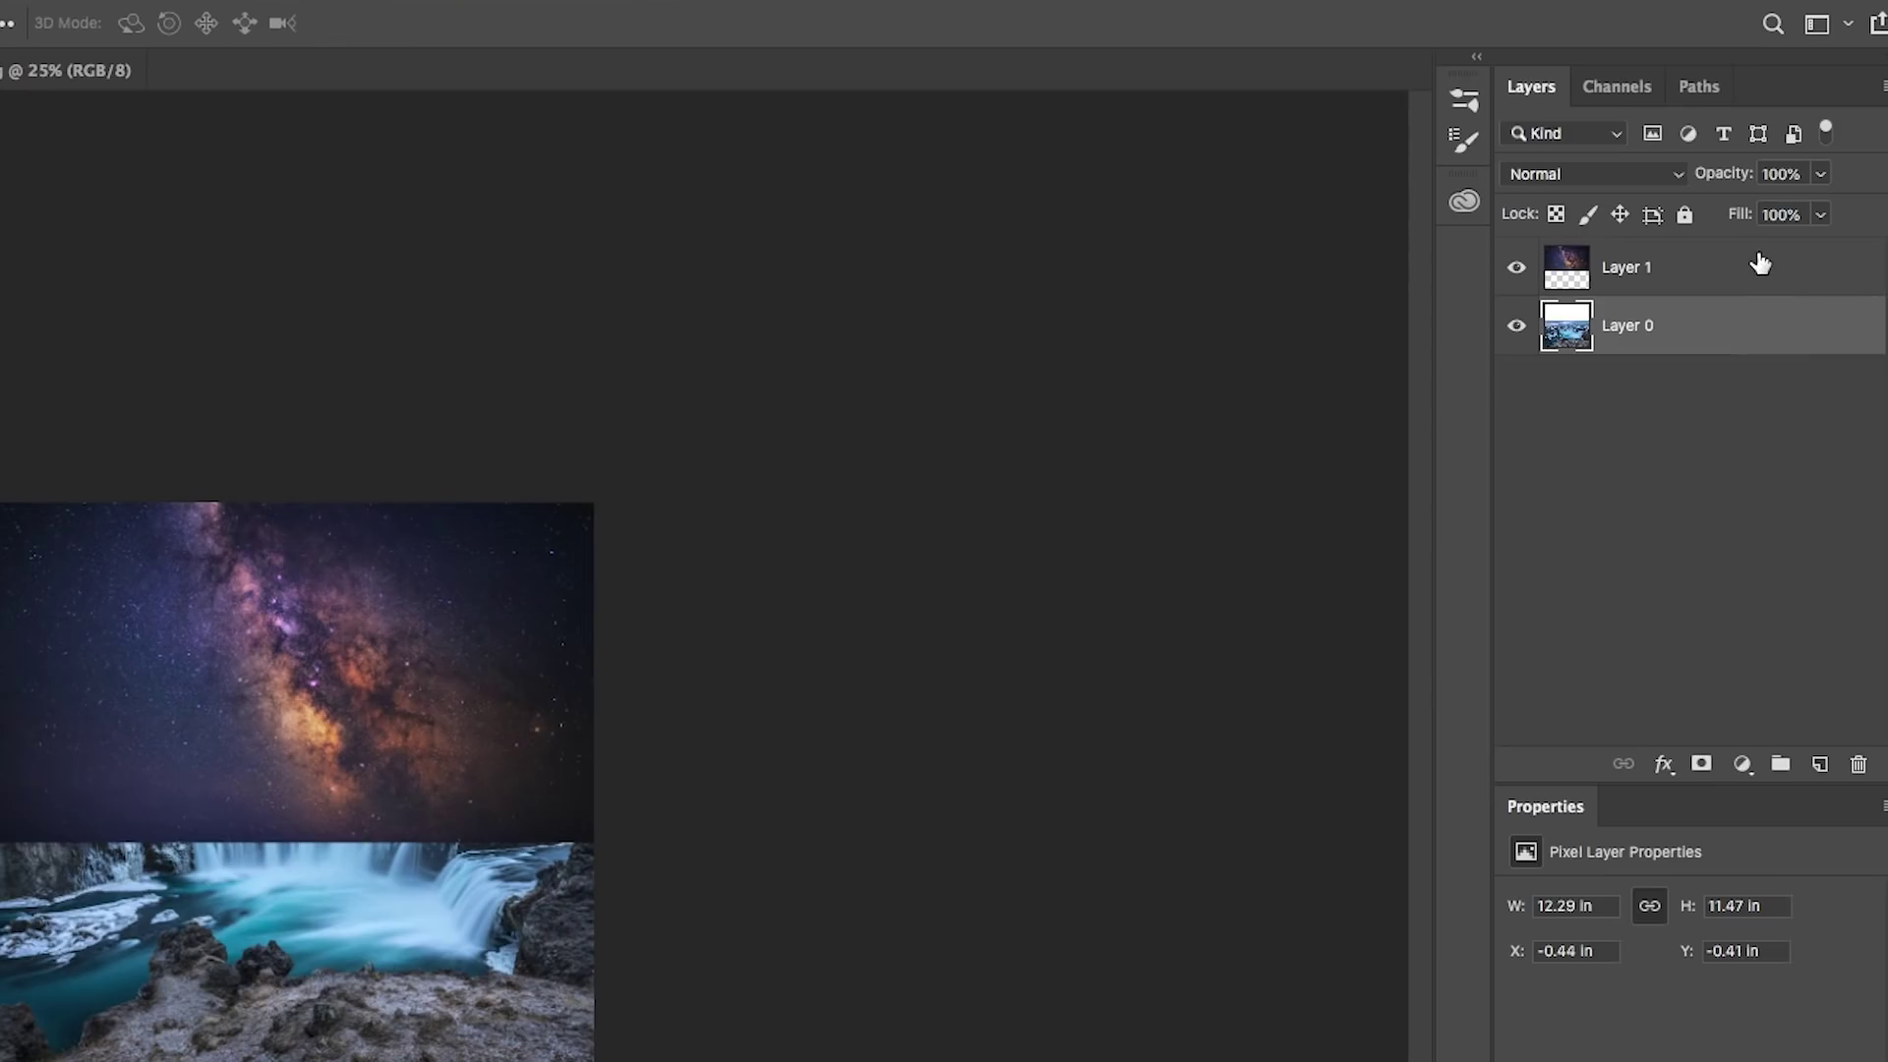
# - Add a layer mask to Layer 1, inverting it and back so it stays white
pyautogui.click(1742, 257)
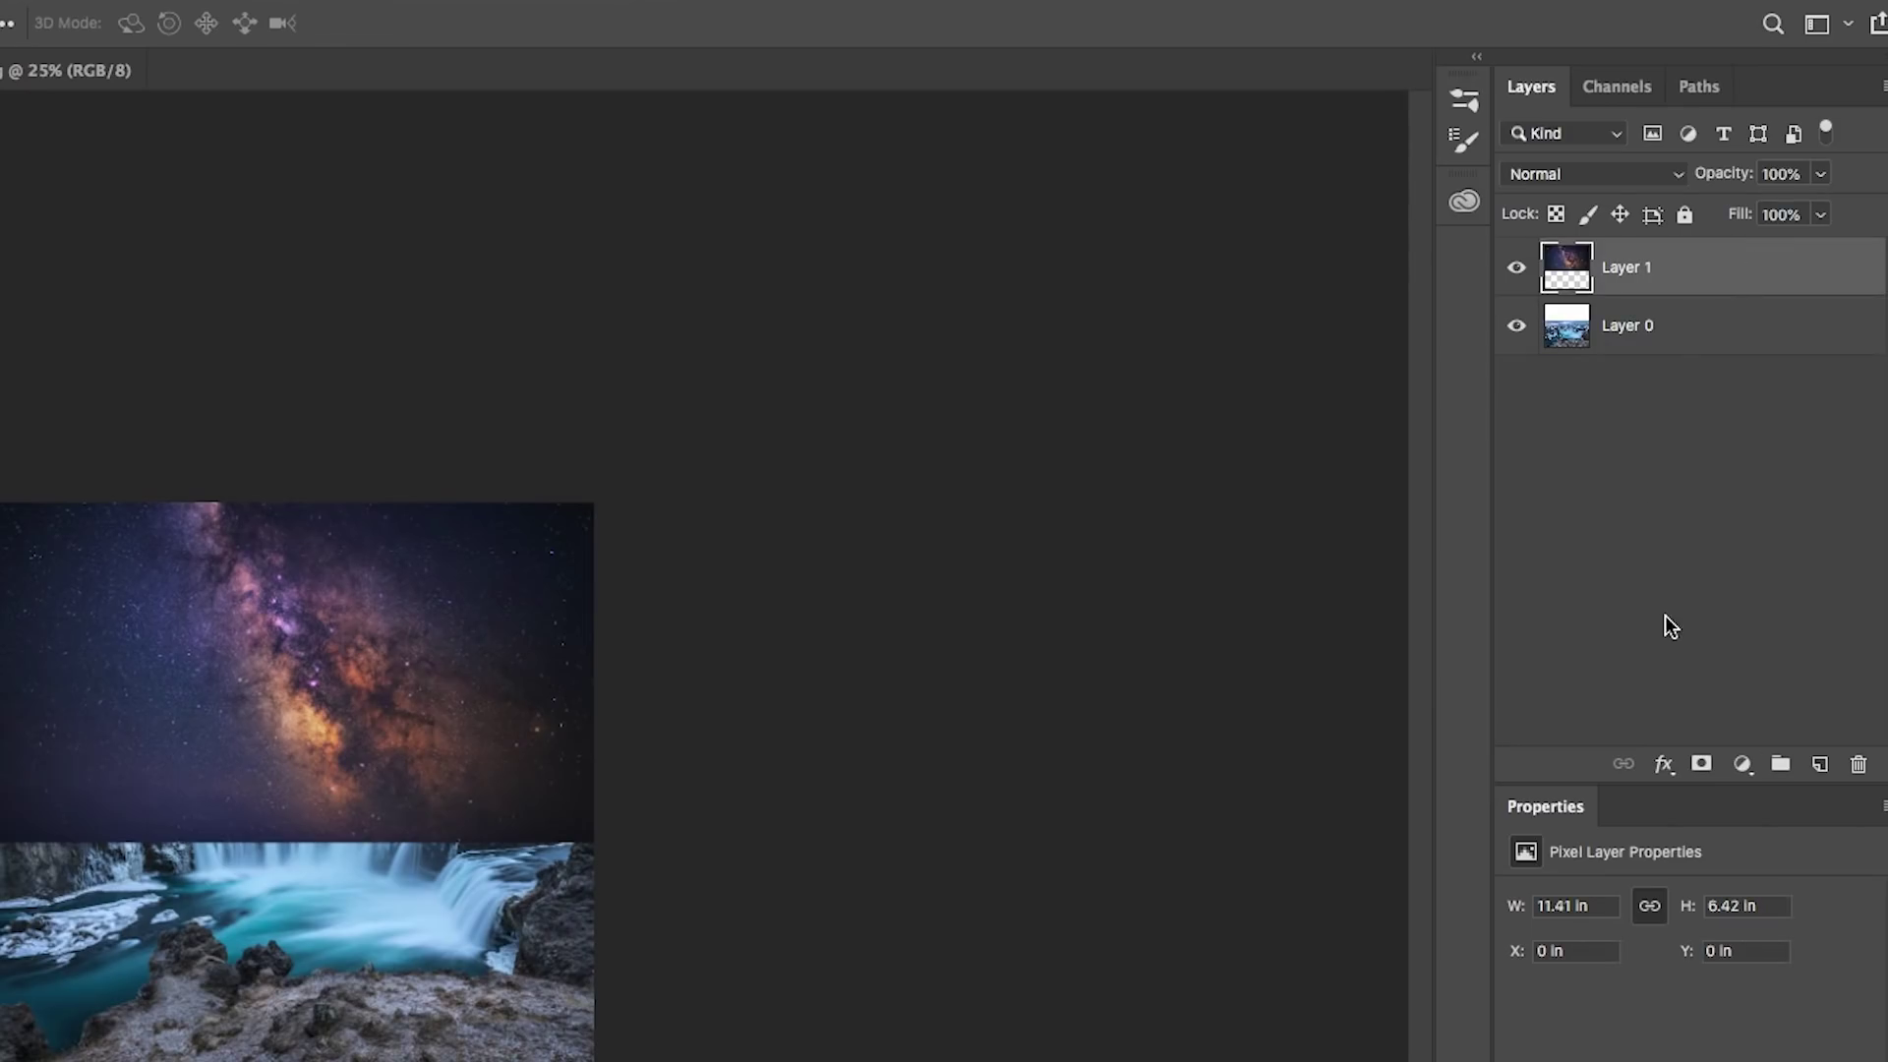
pyautogui.click(1701, 766)
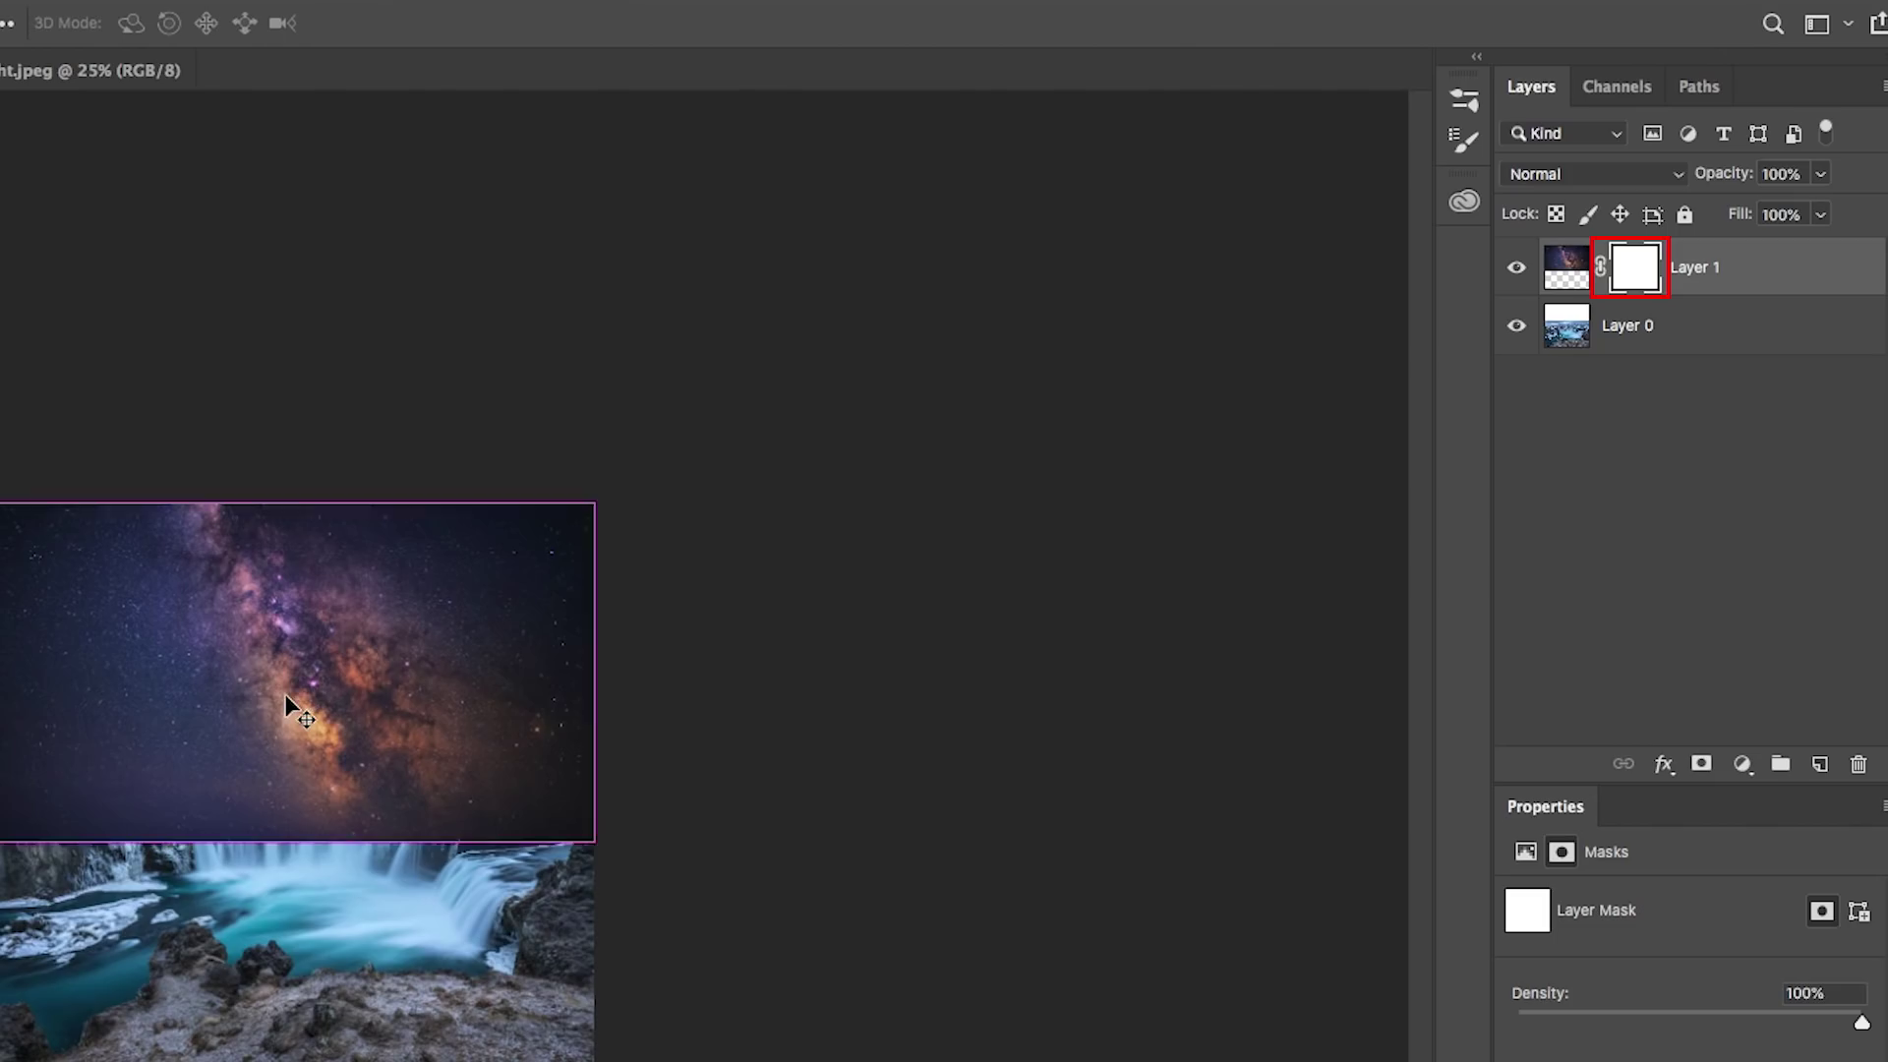
pyautogui.hotkey('ctrl', 'i')
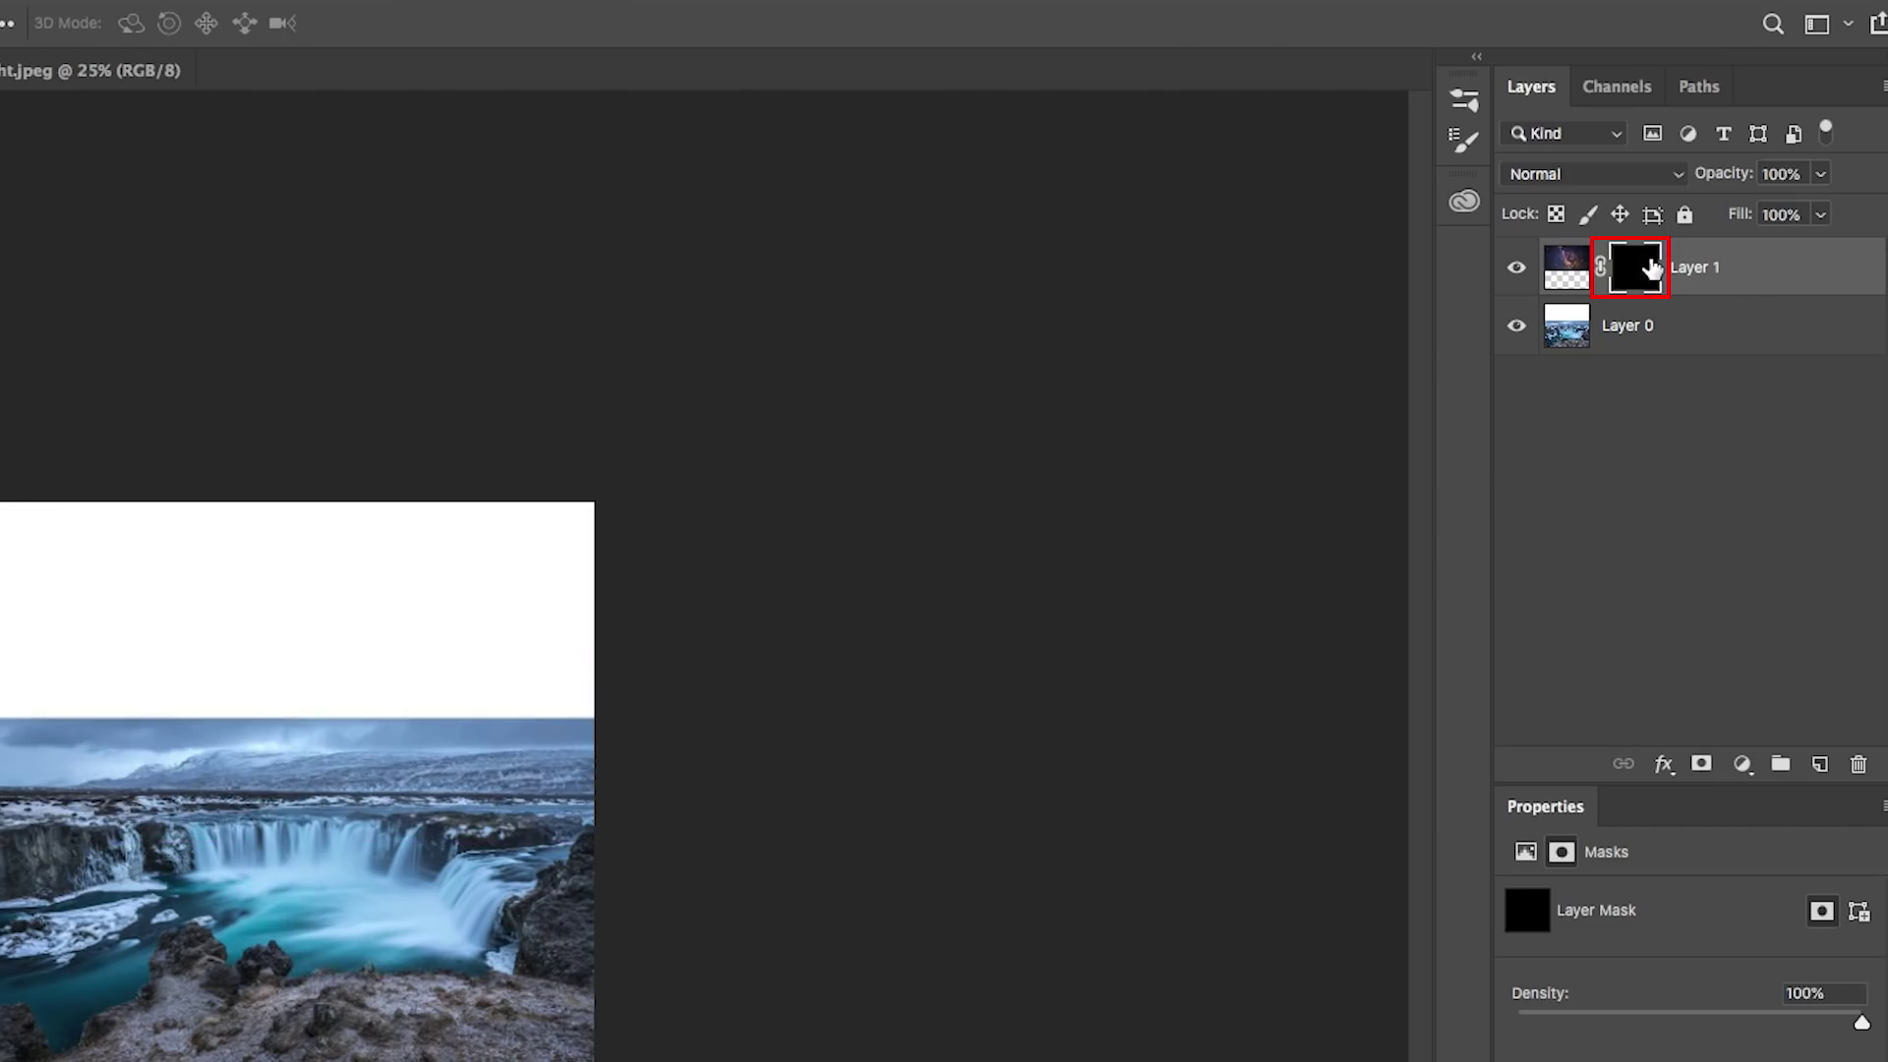
pyautogui.hotkey('ctrl', 'i')
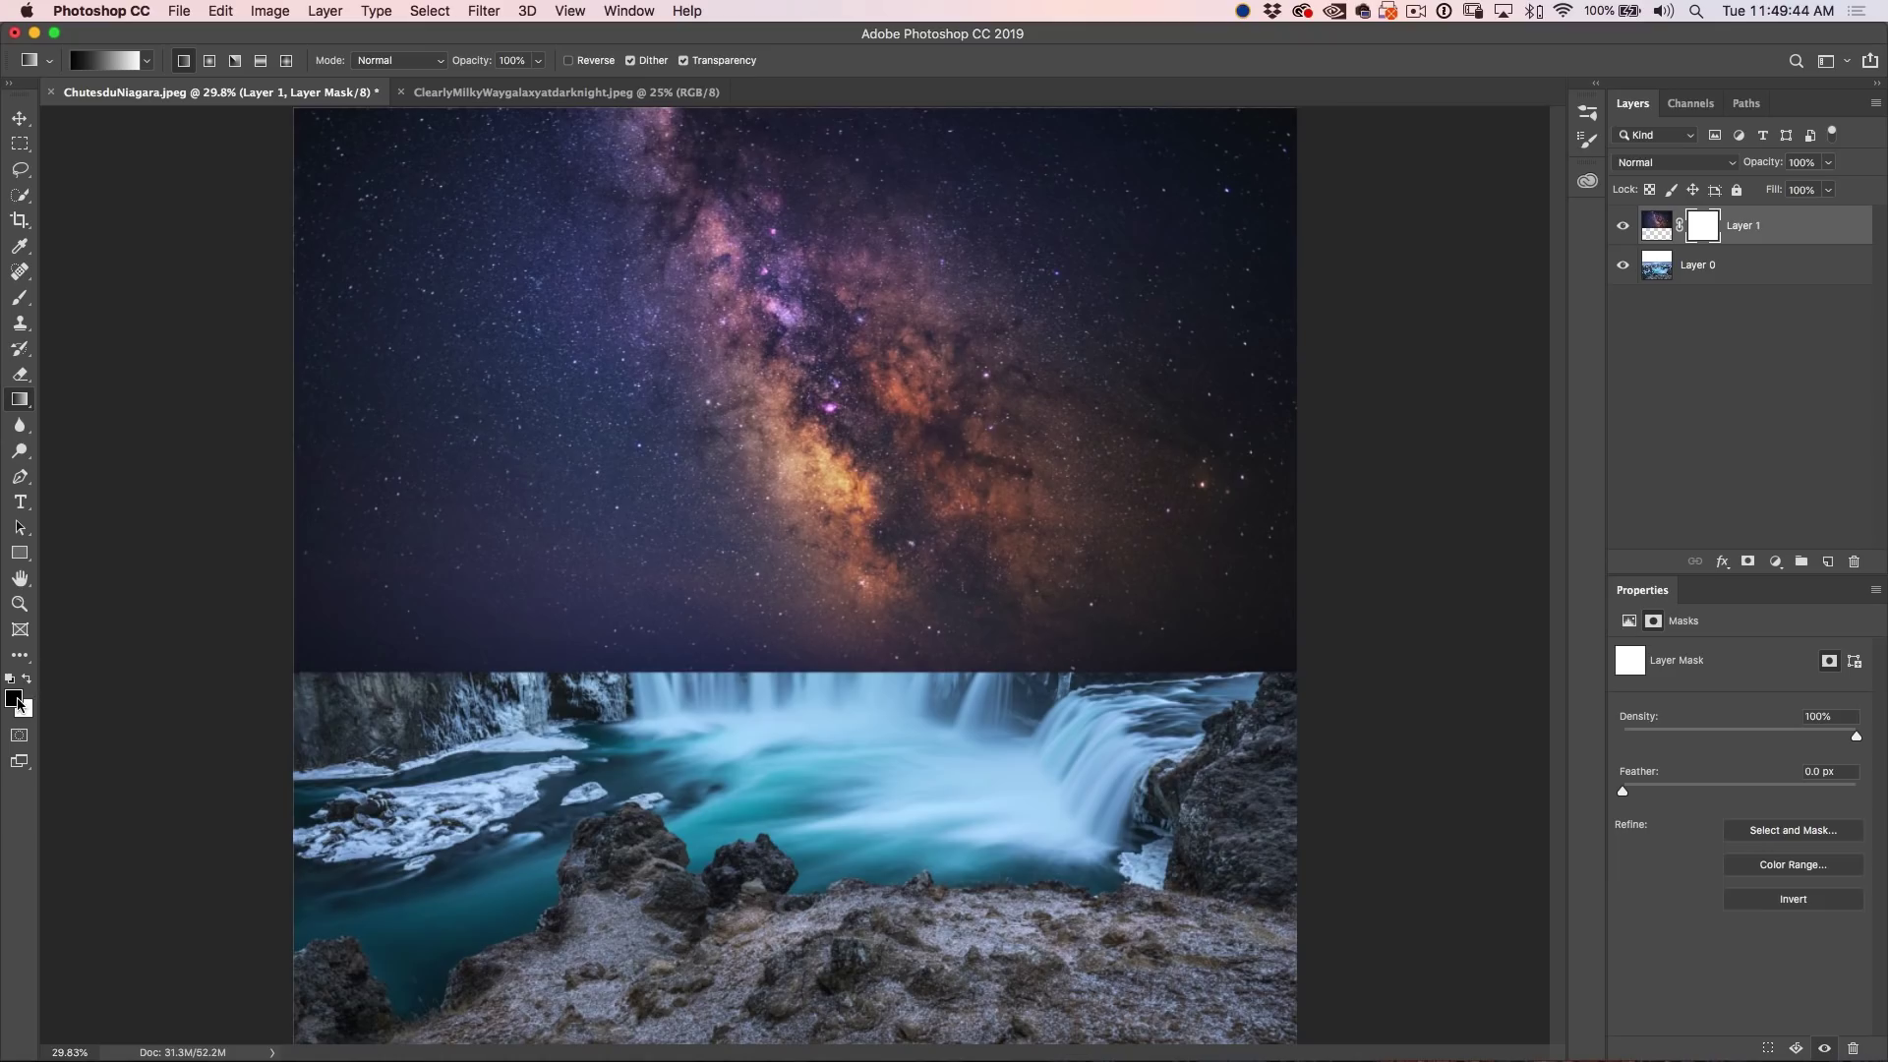
# - Drag a white-to-black gradient down Layer 1's mask to fade the sky into the snowy horizon
pyautogui.press('x')
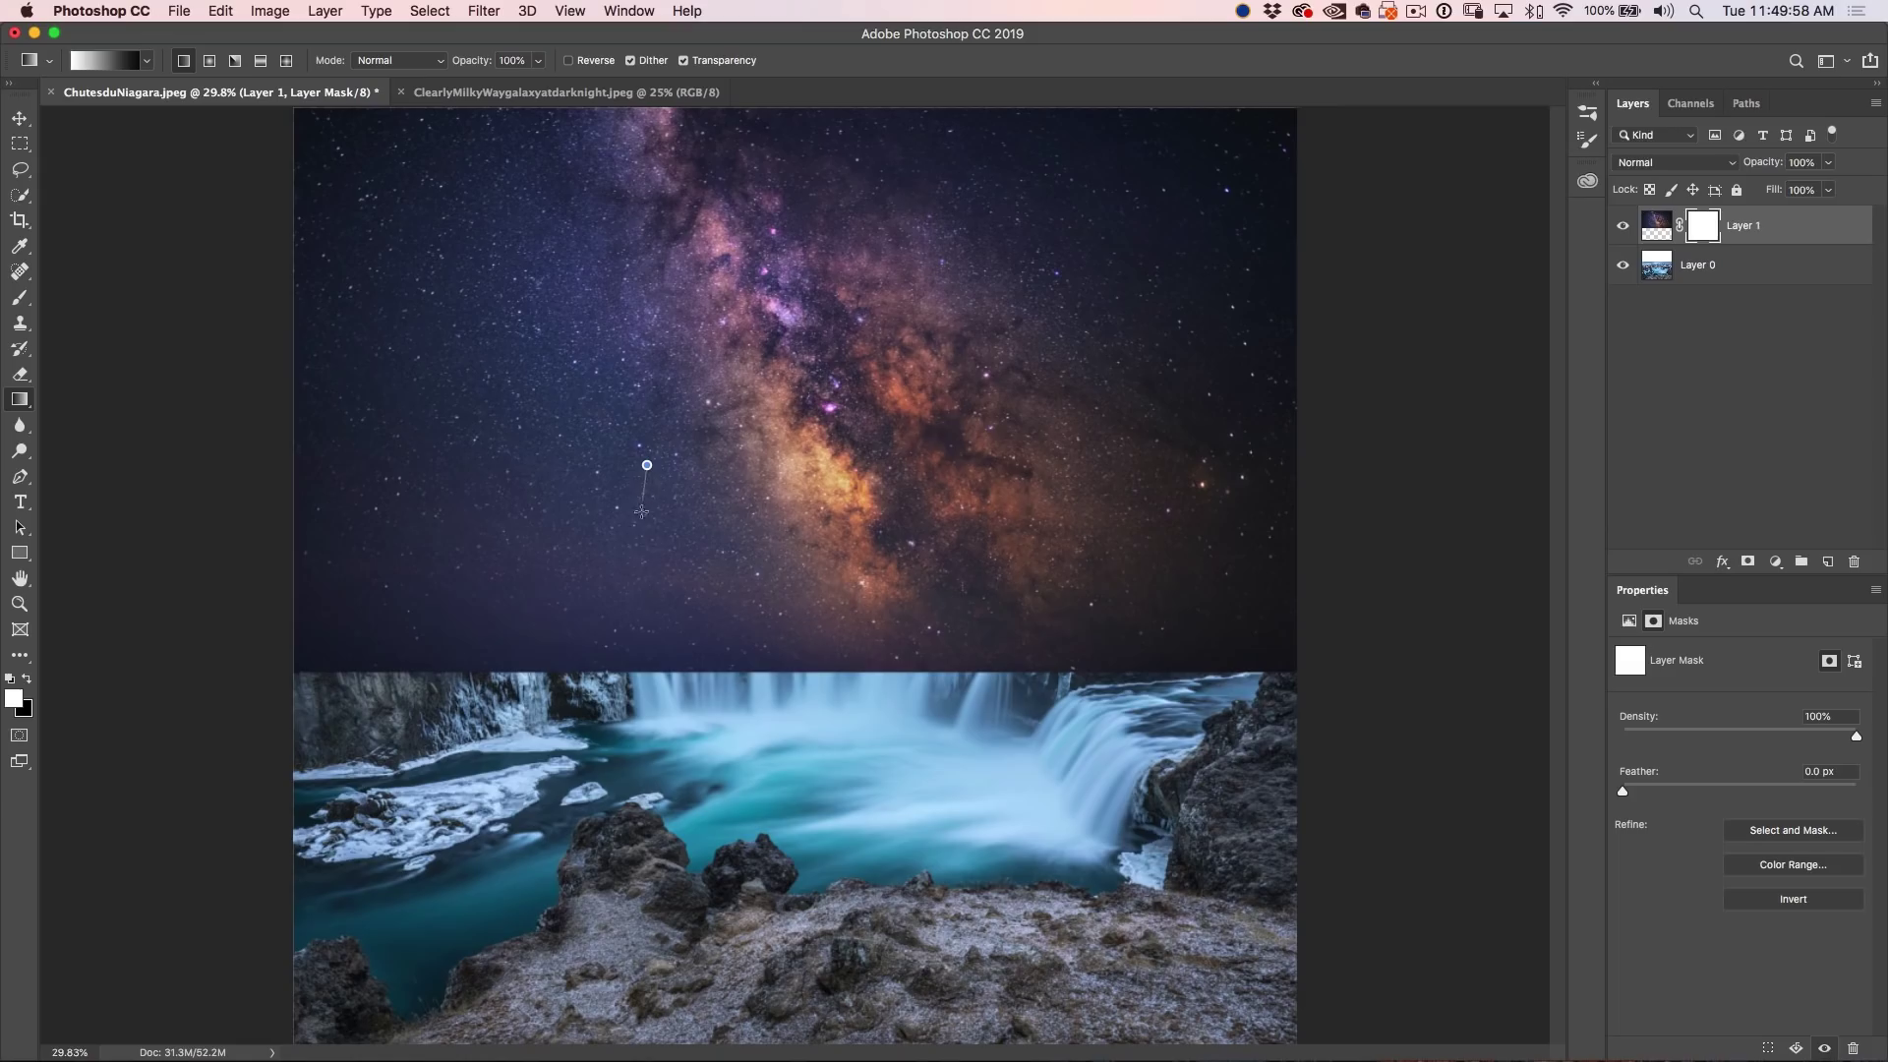
pyautogui.moveTo(641, 511); pyautogui.dragTo(662, 645)
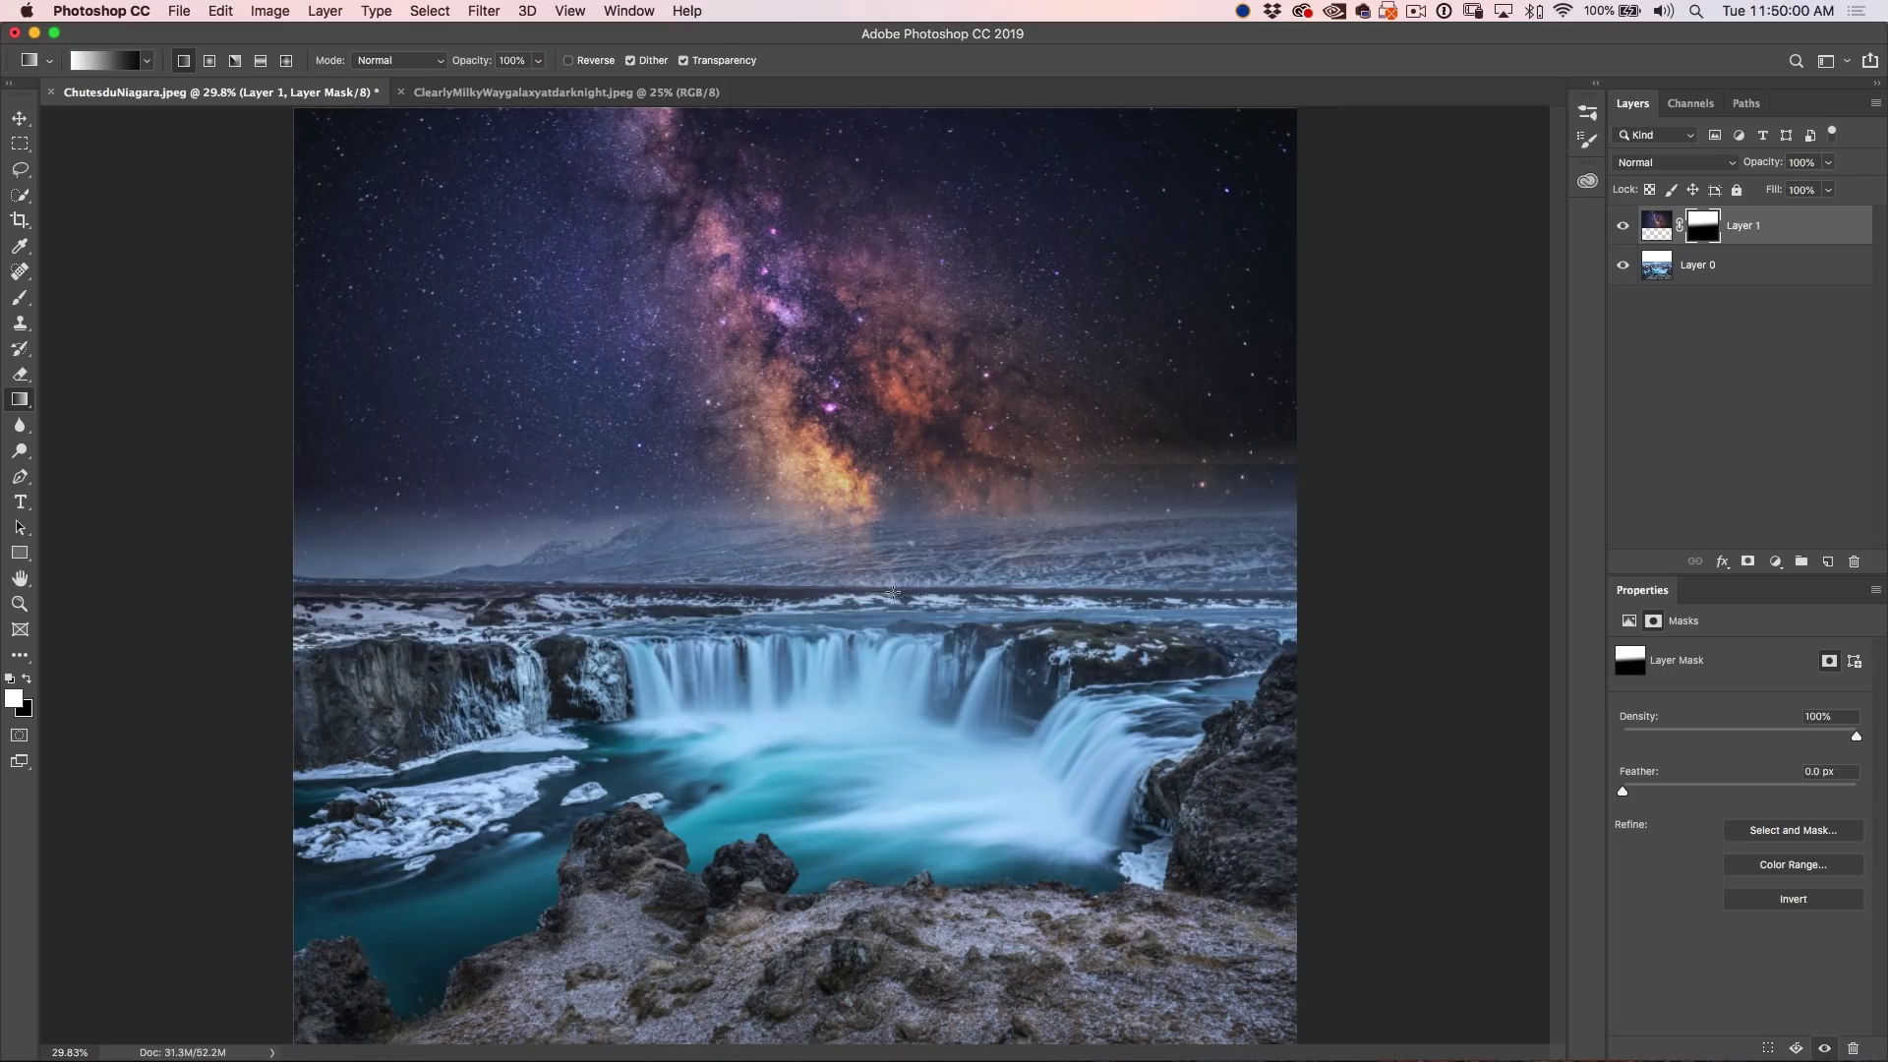
pyautogui.moveTo(775, 192); pyautogui.dragTo(798, 464)
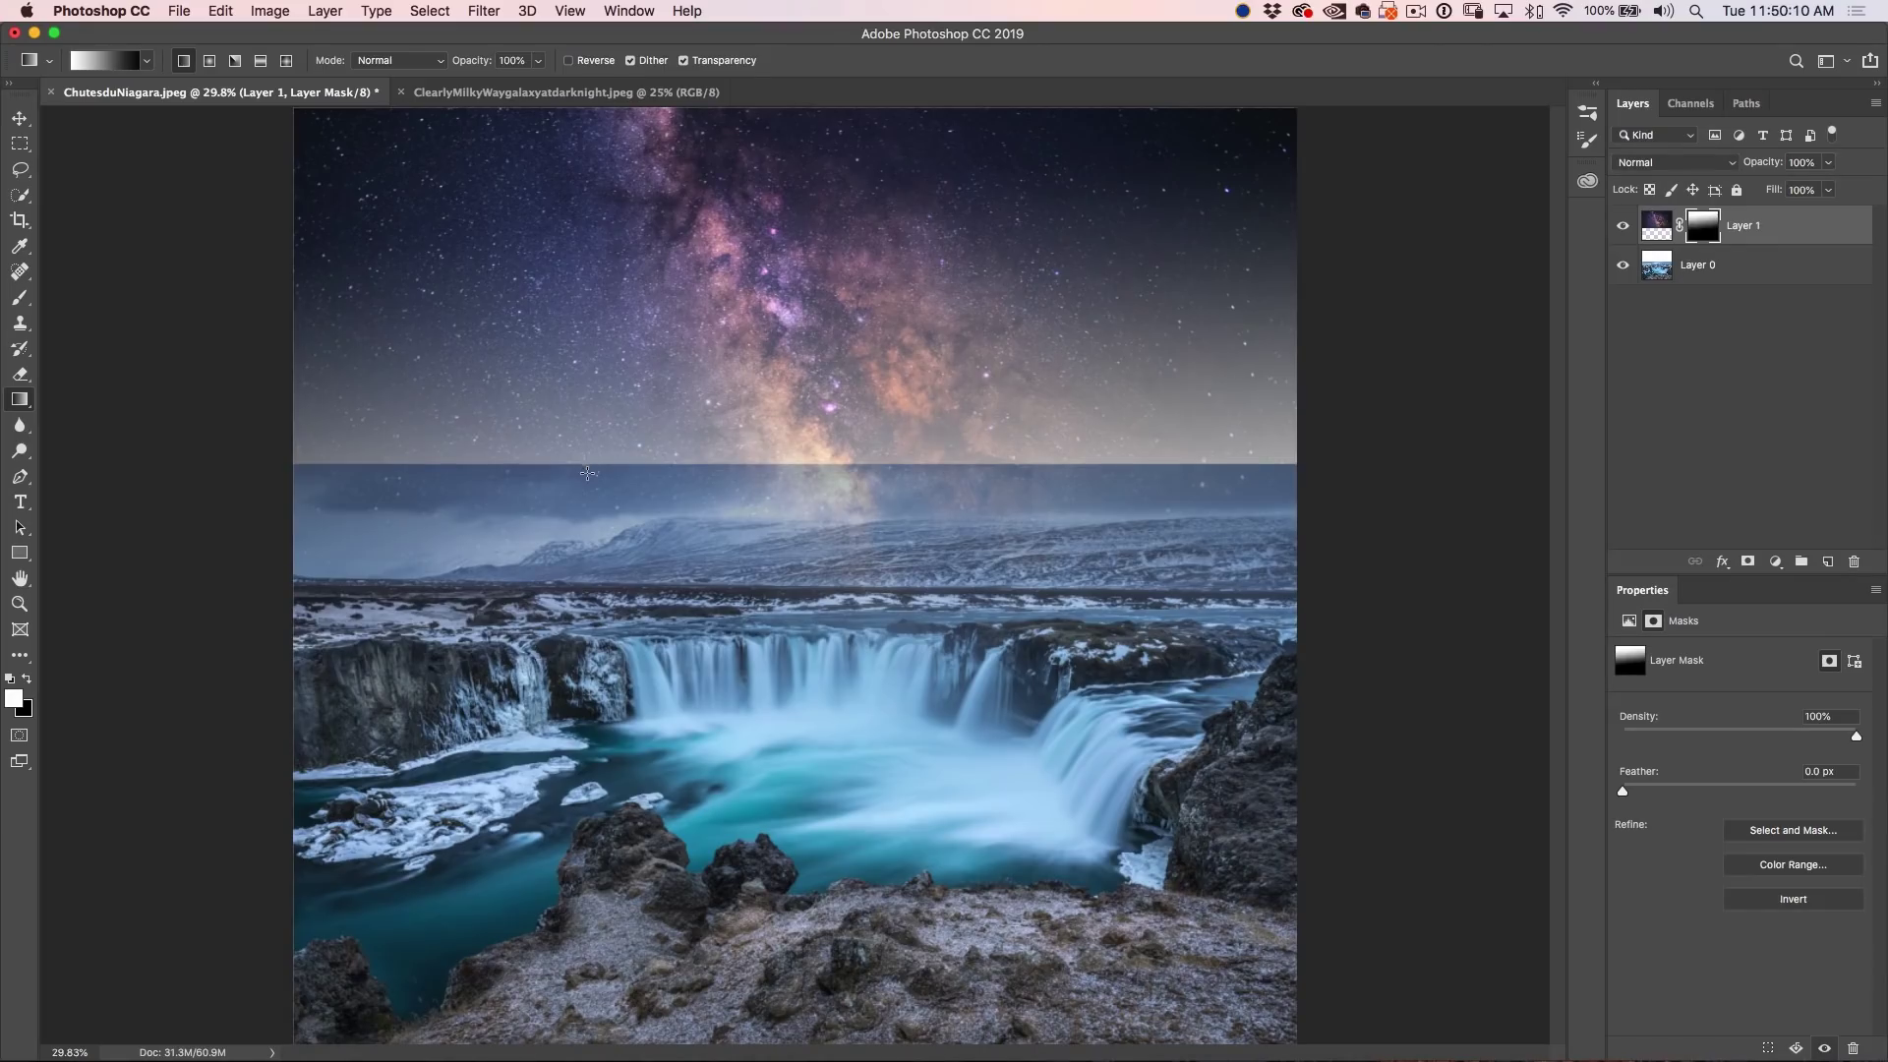
pyautogui.moveTo(588, 470); pyautogui.dragTo(587, 480)
pyautogui.moveTo(580, 559); pyautogui.dragTo(592, 602)
pyautogui.moveTo(590, 538); pyautogui.dragTo(591, 539)
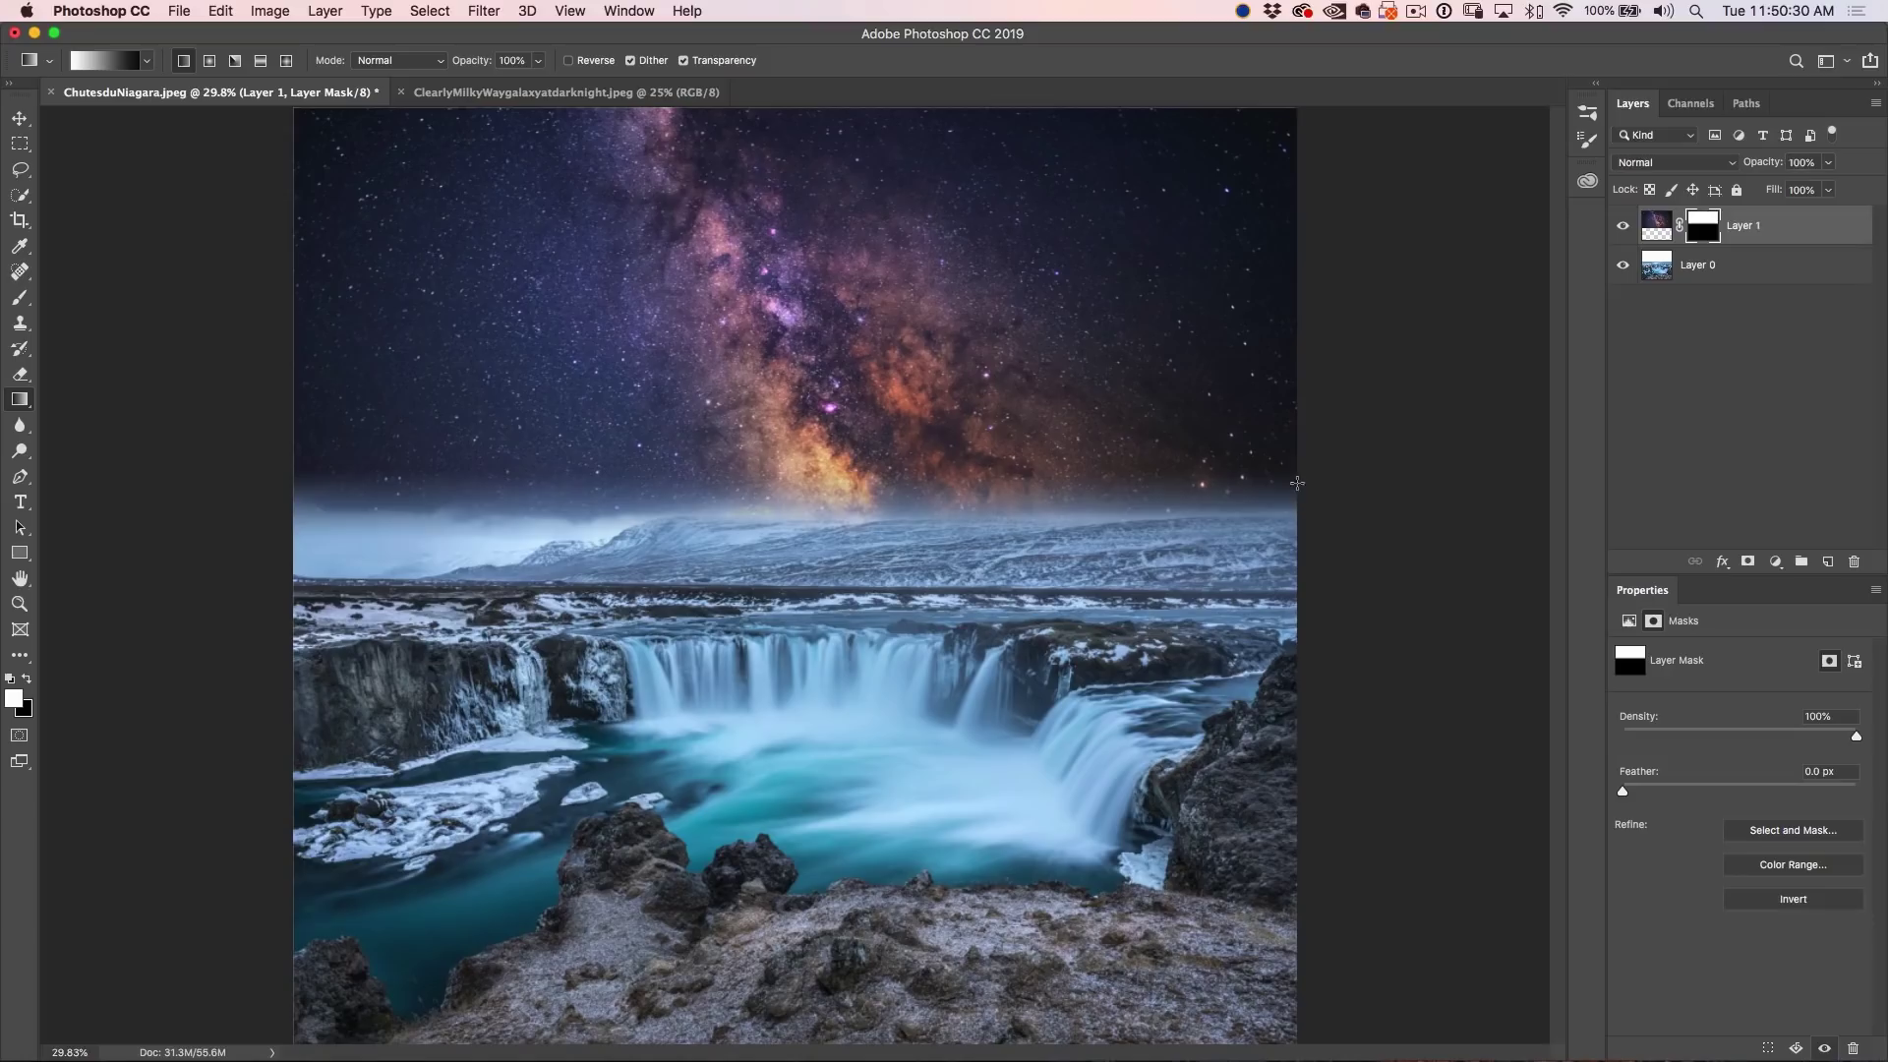
# - Duplicate Layer 0 into Layer 0 copy and confirm it by toggling its visibility
pyautogui.click(1661, 266)
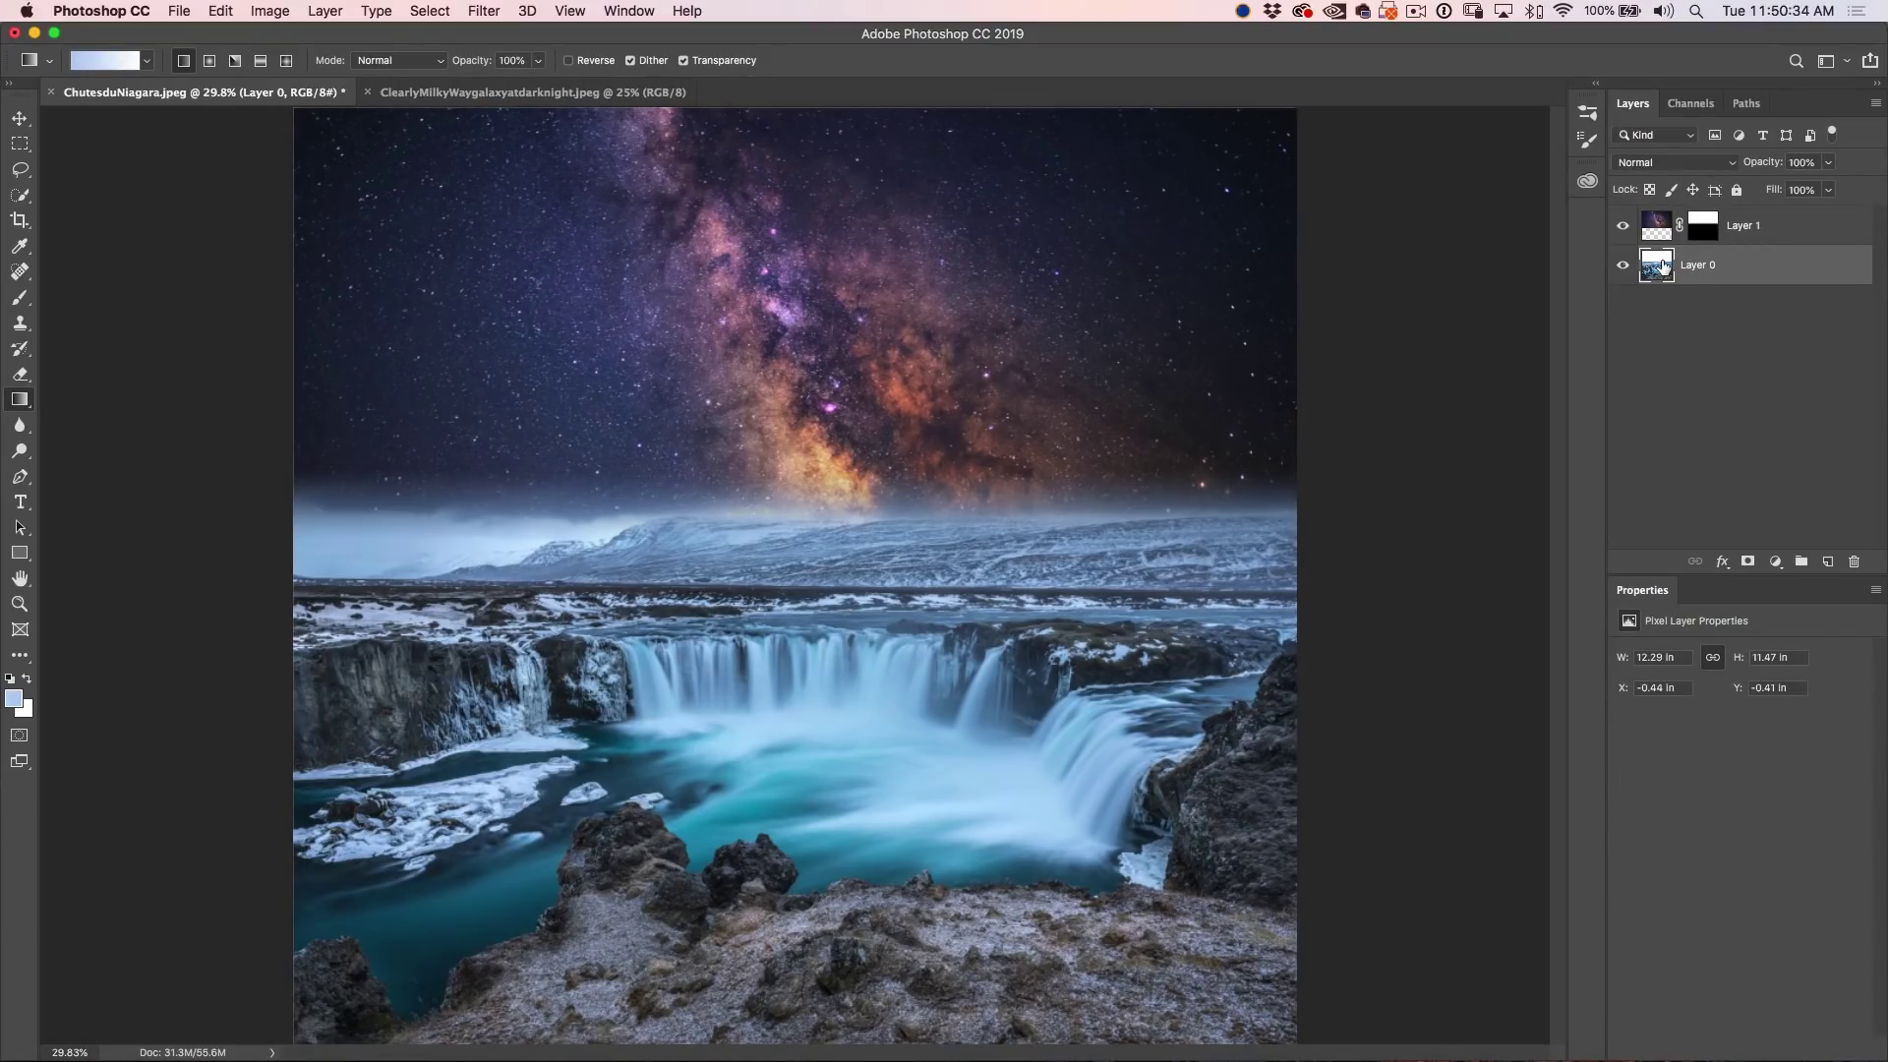
pyautogui.press('super+j')
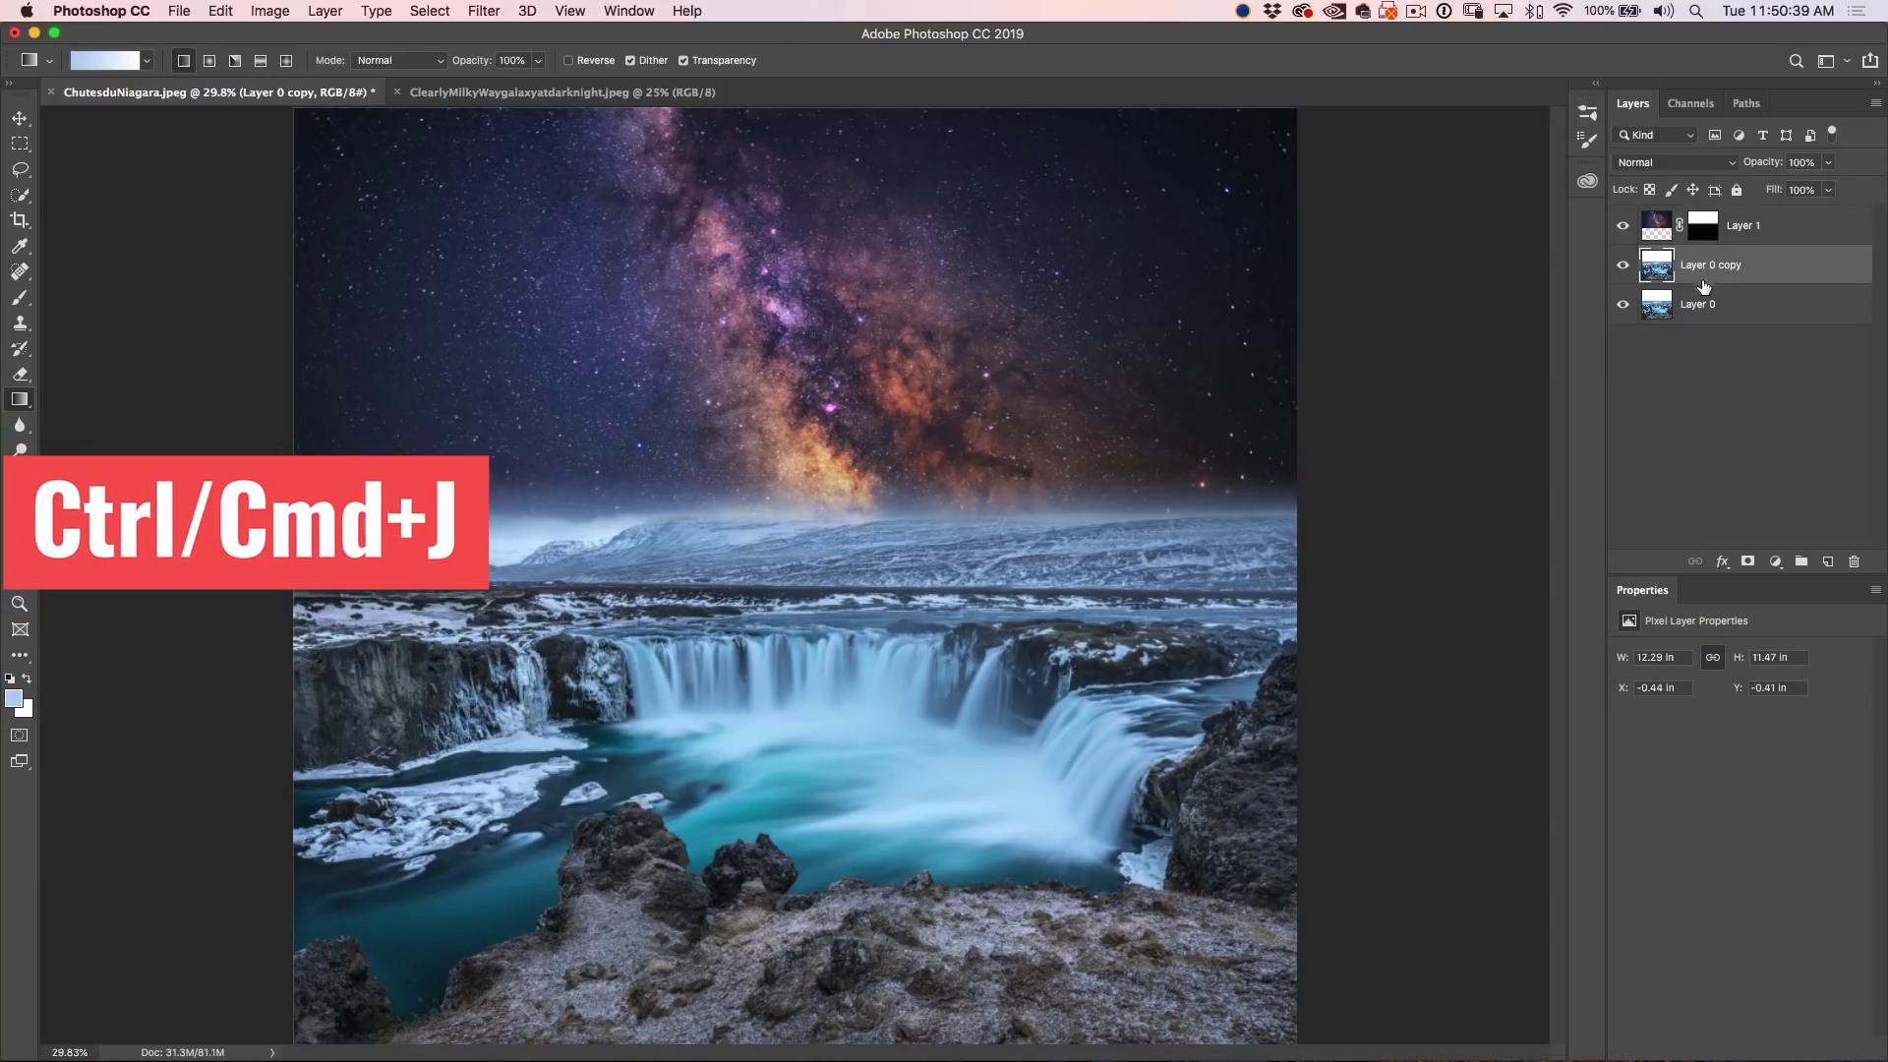
pyautogui.click(1624, 267)
pyautogui.click(1625, 270)
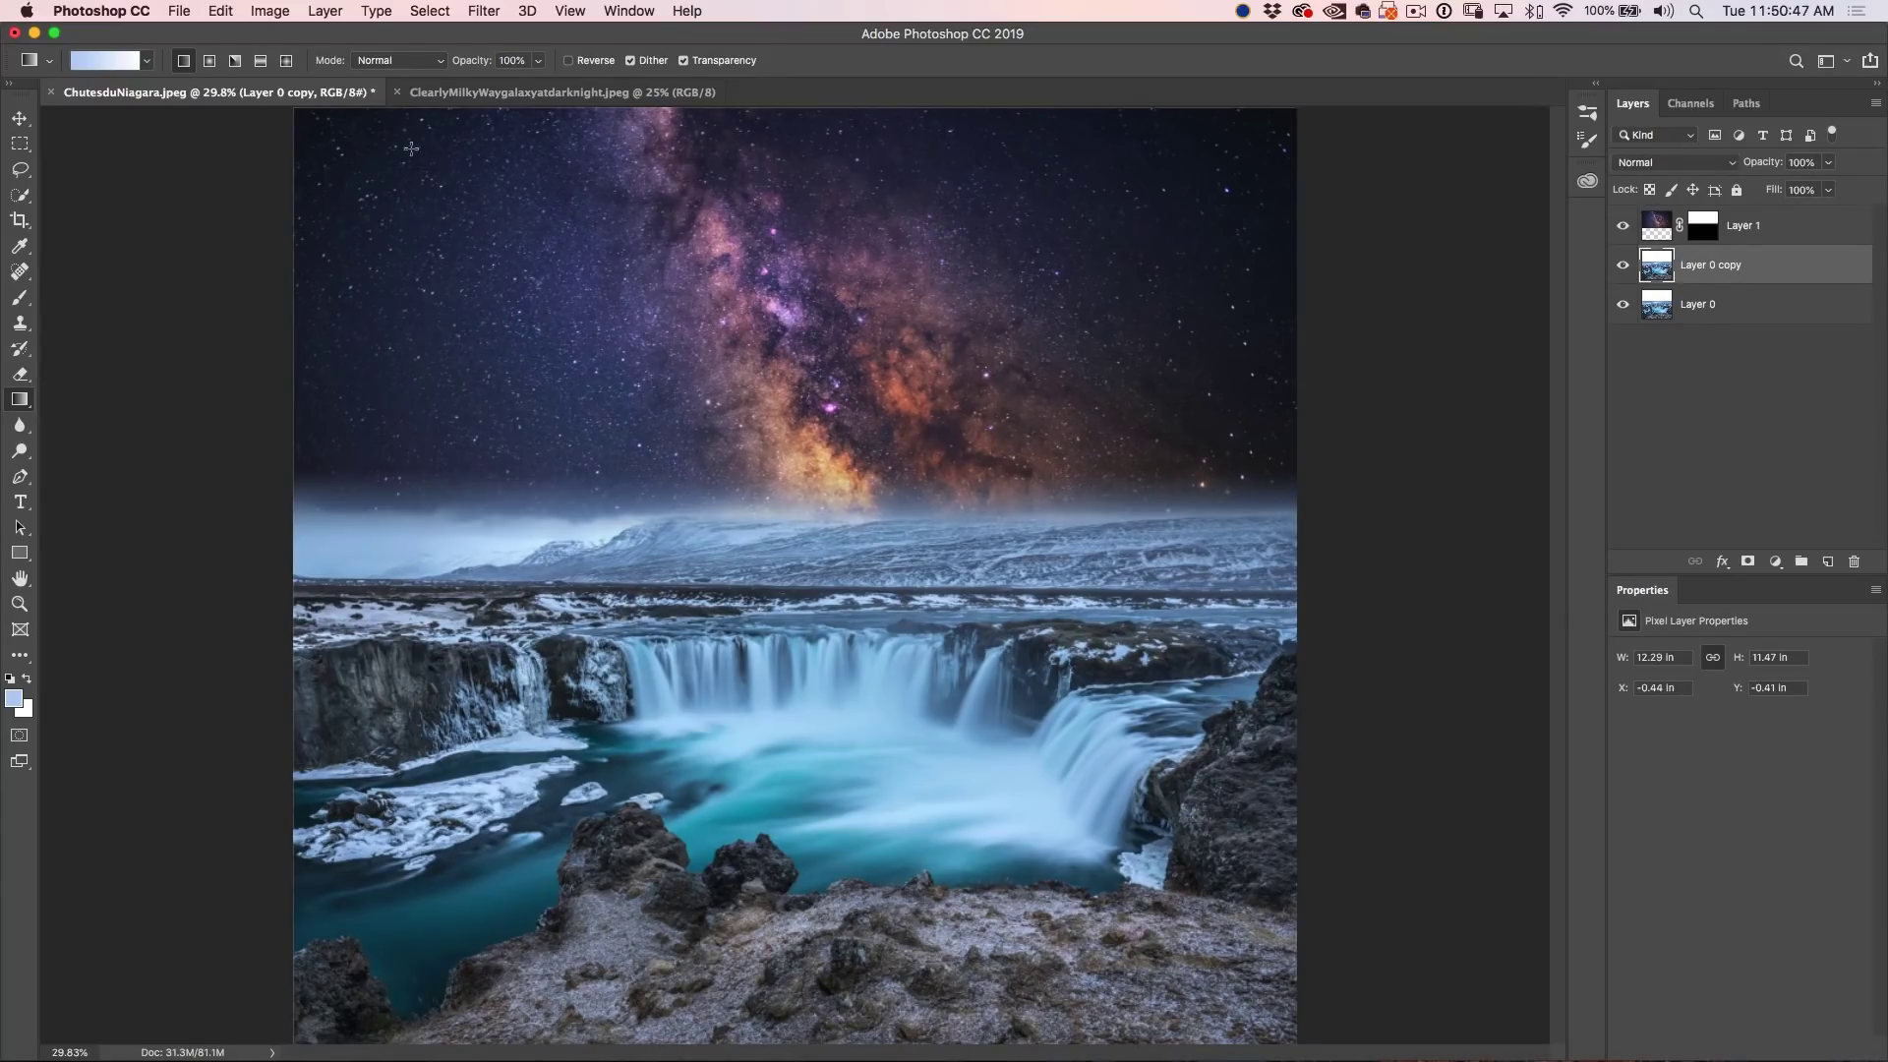
# - Open Image > Adjustments > Match Color on Layer 0 copy
pyautogui.click(267, 11)
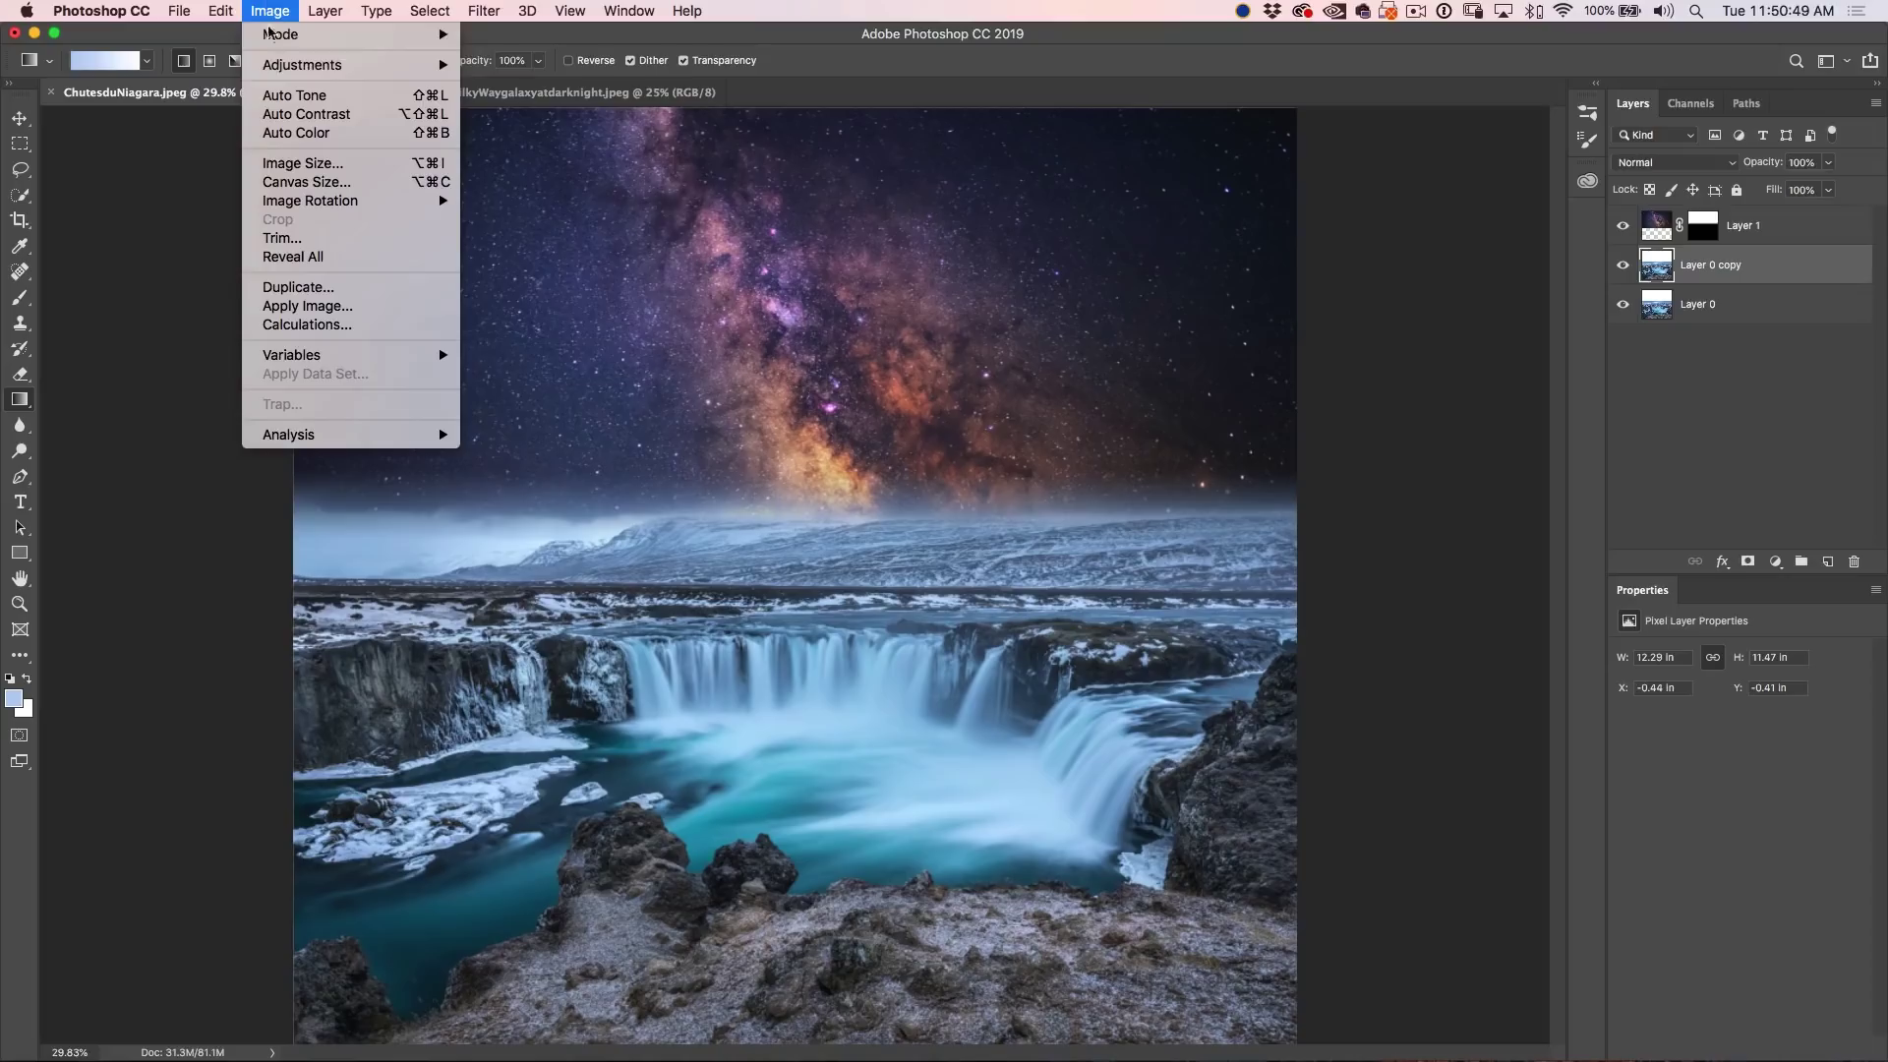
pyautogui.moveTo(276, 67)
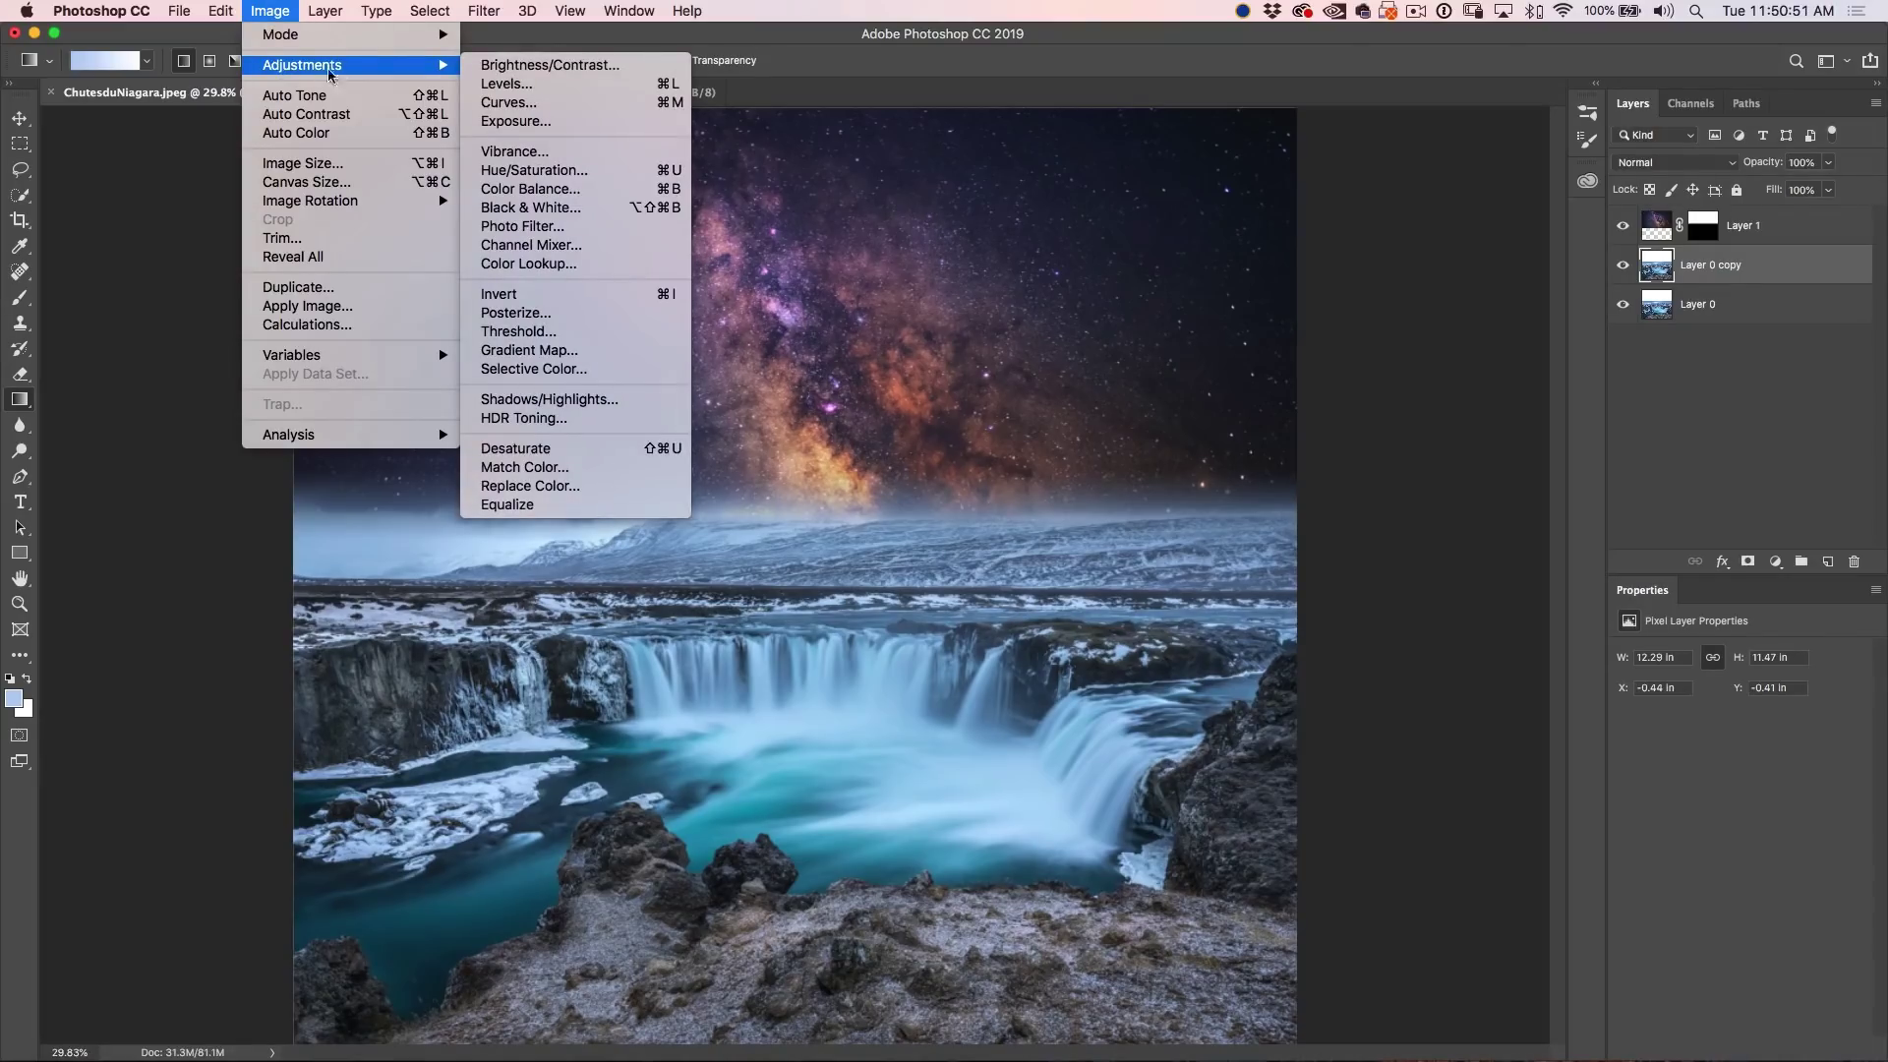
pyautogui.click(593, 468)
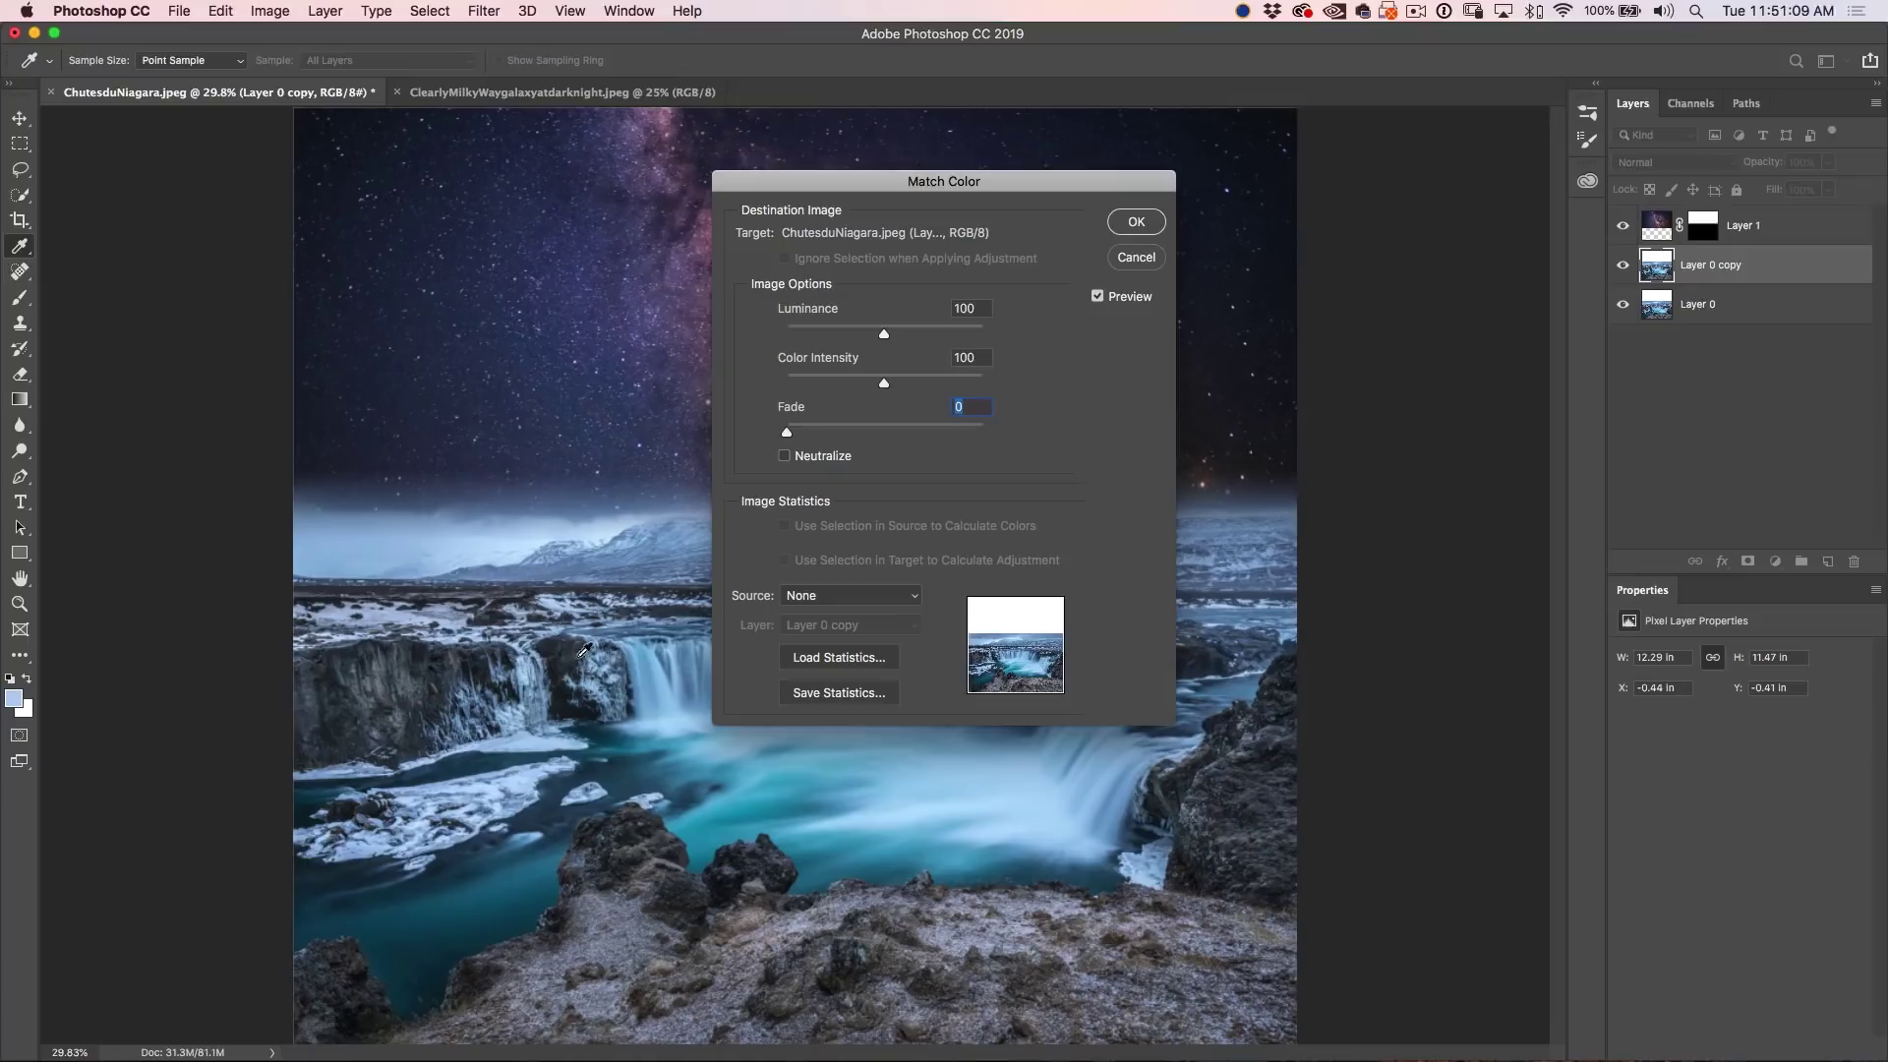
# - Set Match Color's source to ChutesduNiagara.jpeg, sampling from Layer 1
pyautogui.click(815, 598)
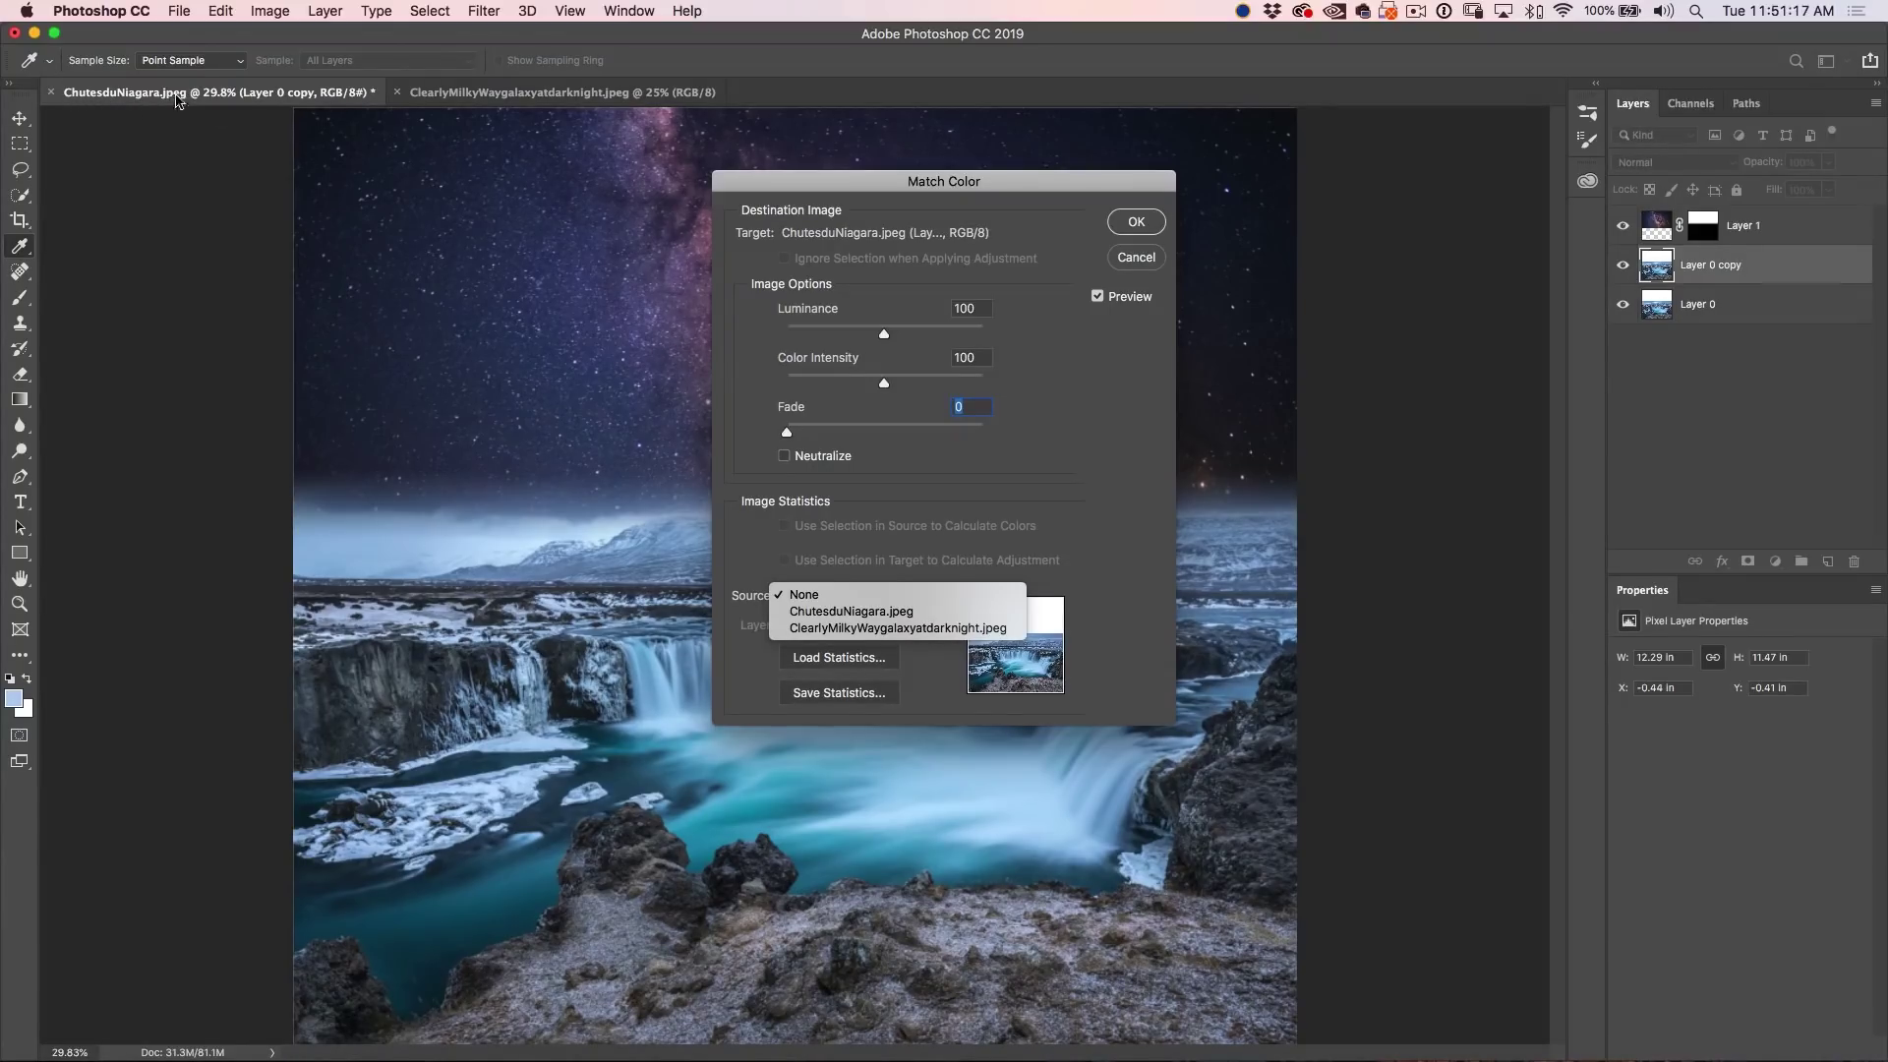
pyautogui.click(856, 615)
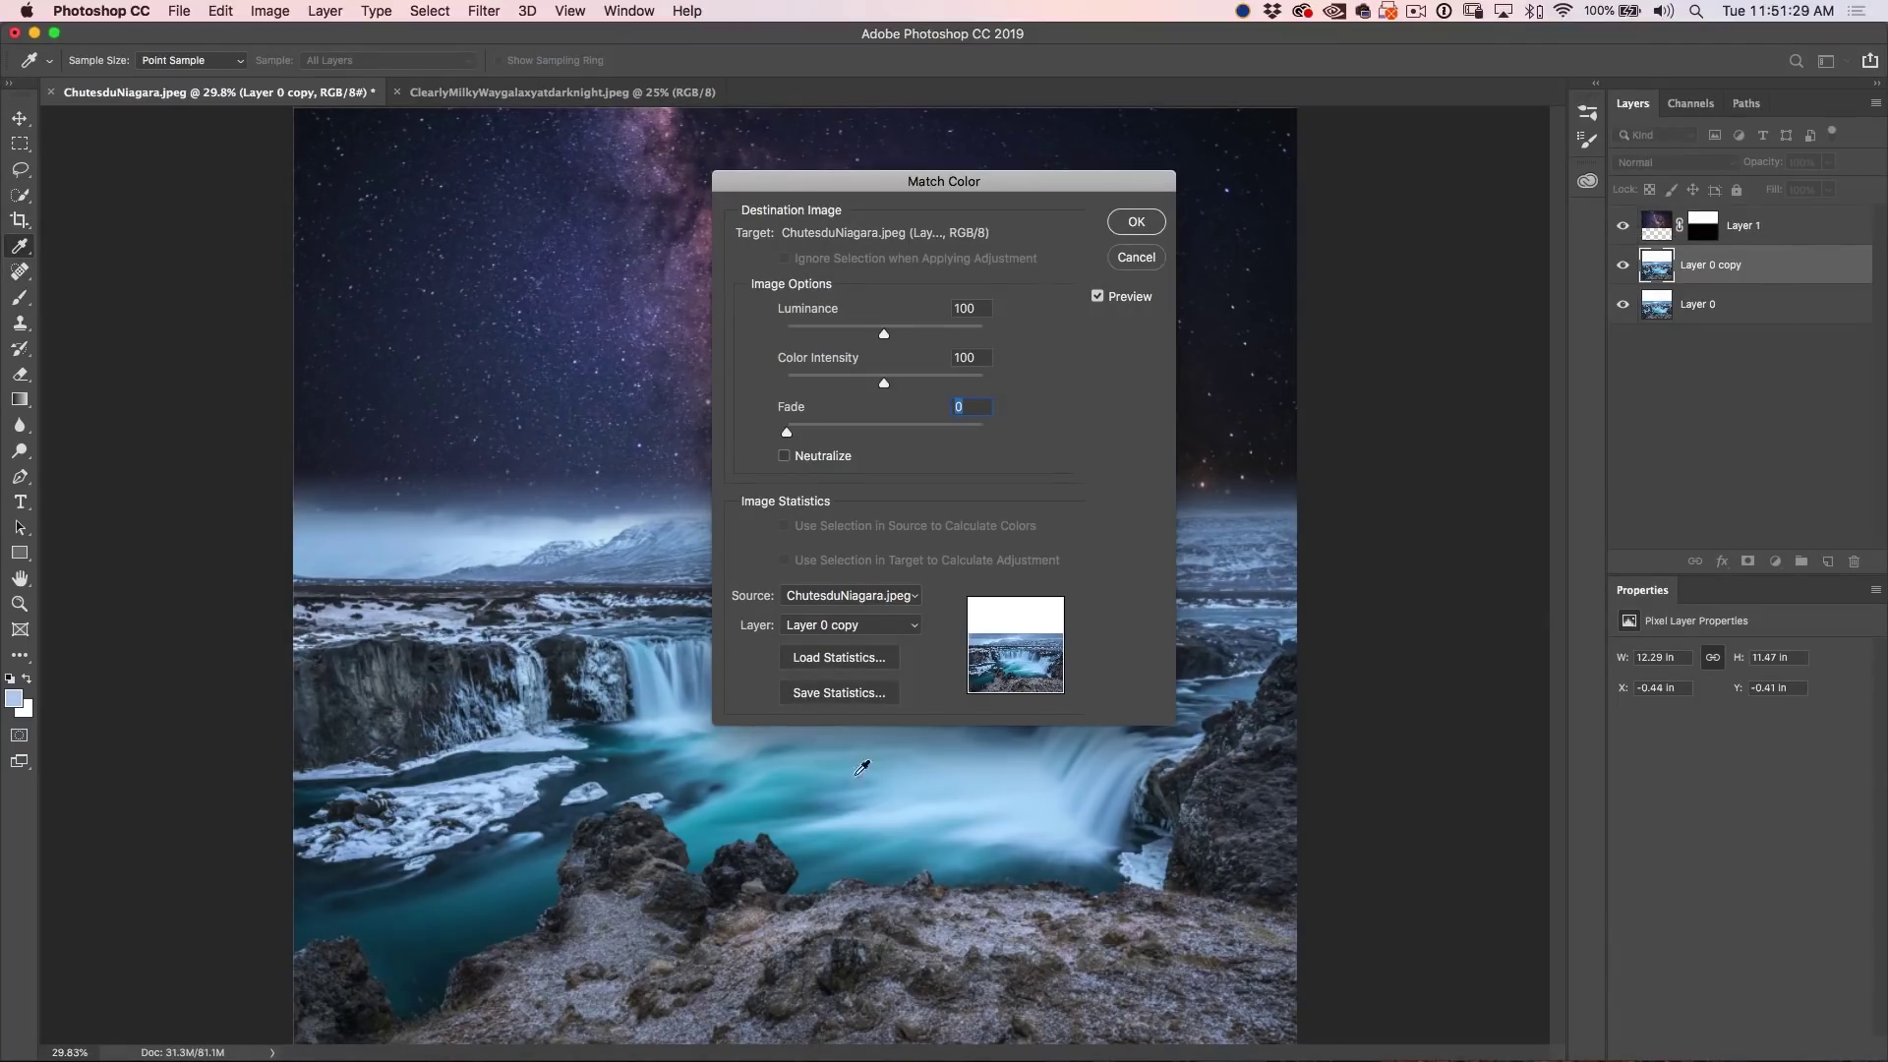
pyautogui.click(840, 625)
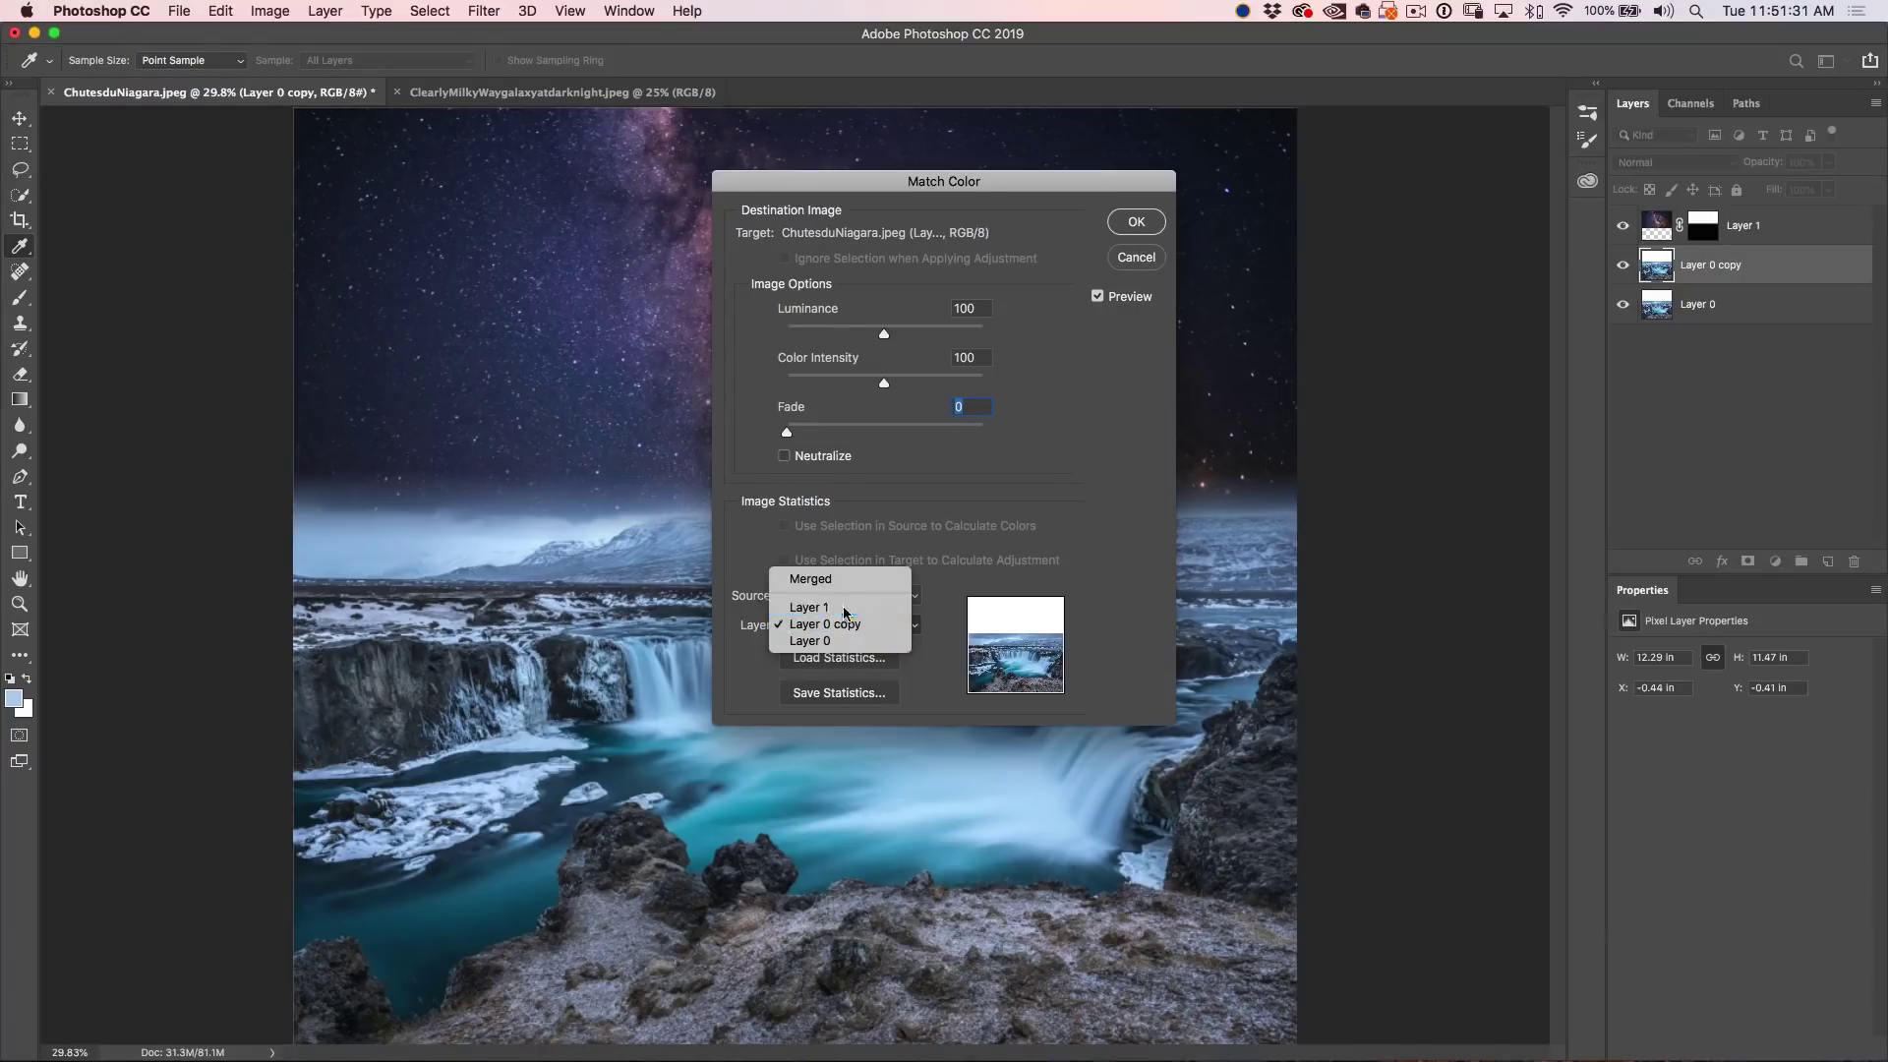
pyautogui.click(831, 608)
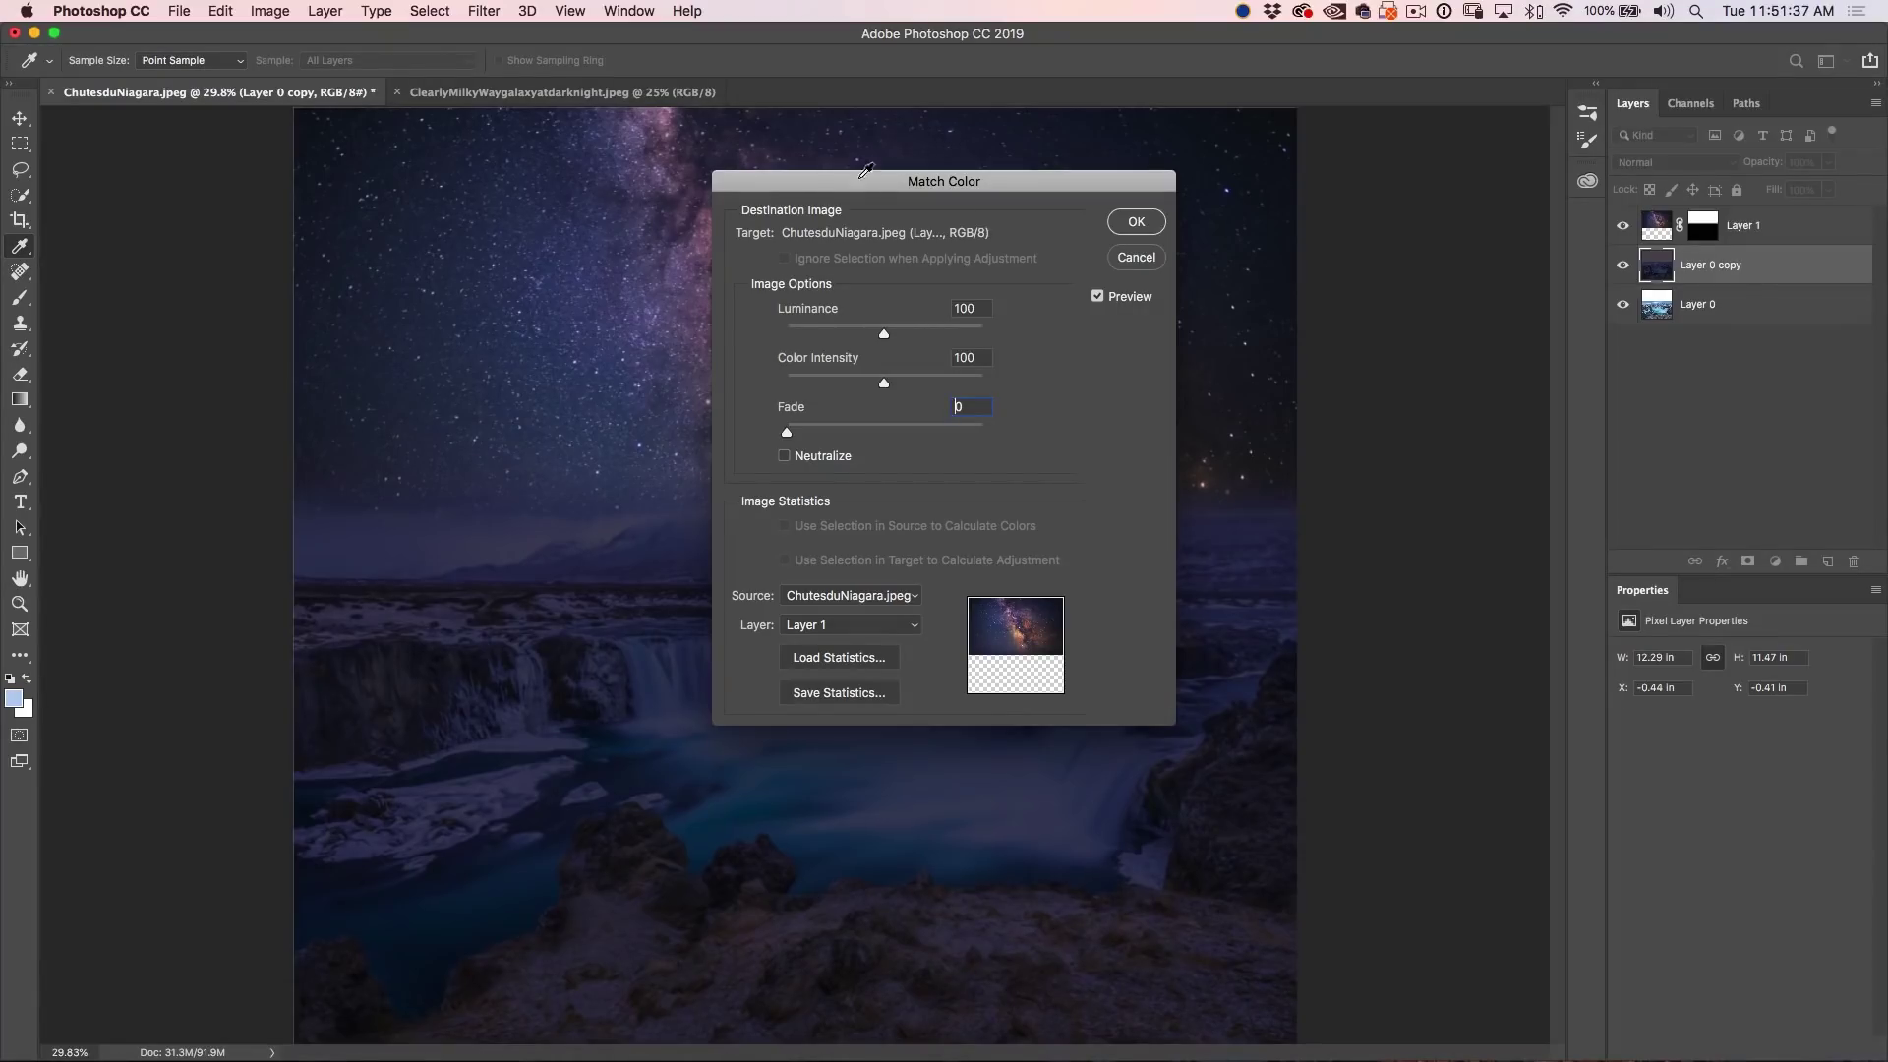
# - Move the dialog aside and set Luminance 200, Color Intensity 144 and Fade 50
pyautogui.moveTo(862, 175); pyautogui.dragTo(159, 58)
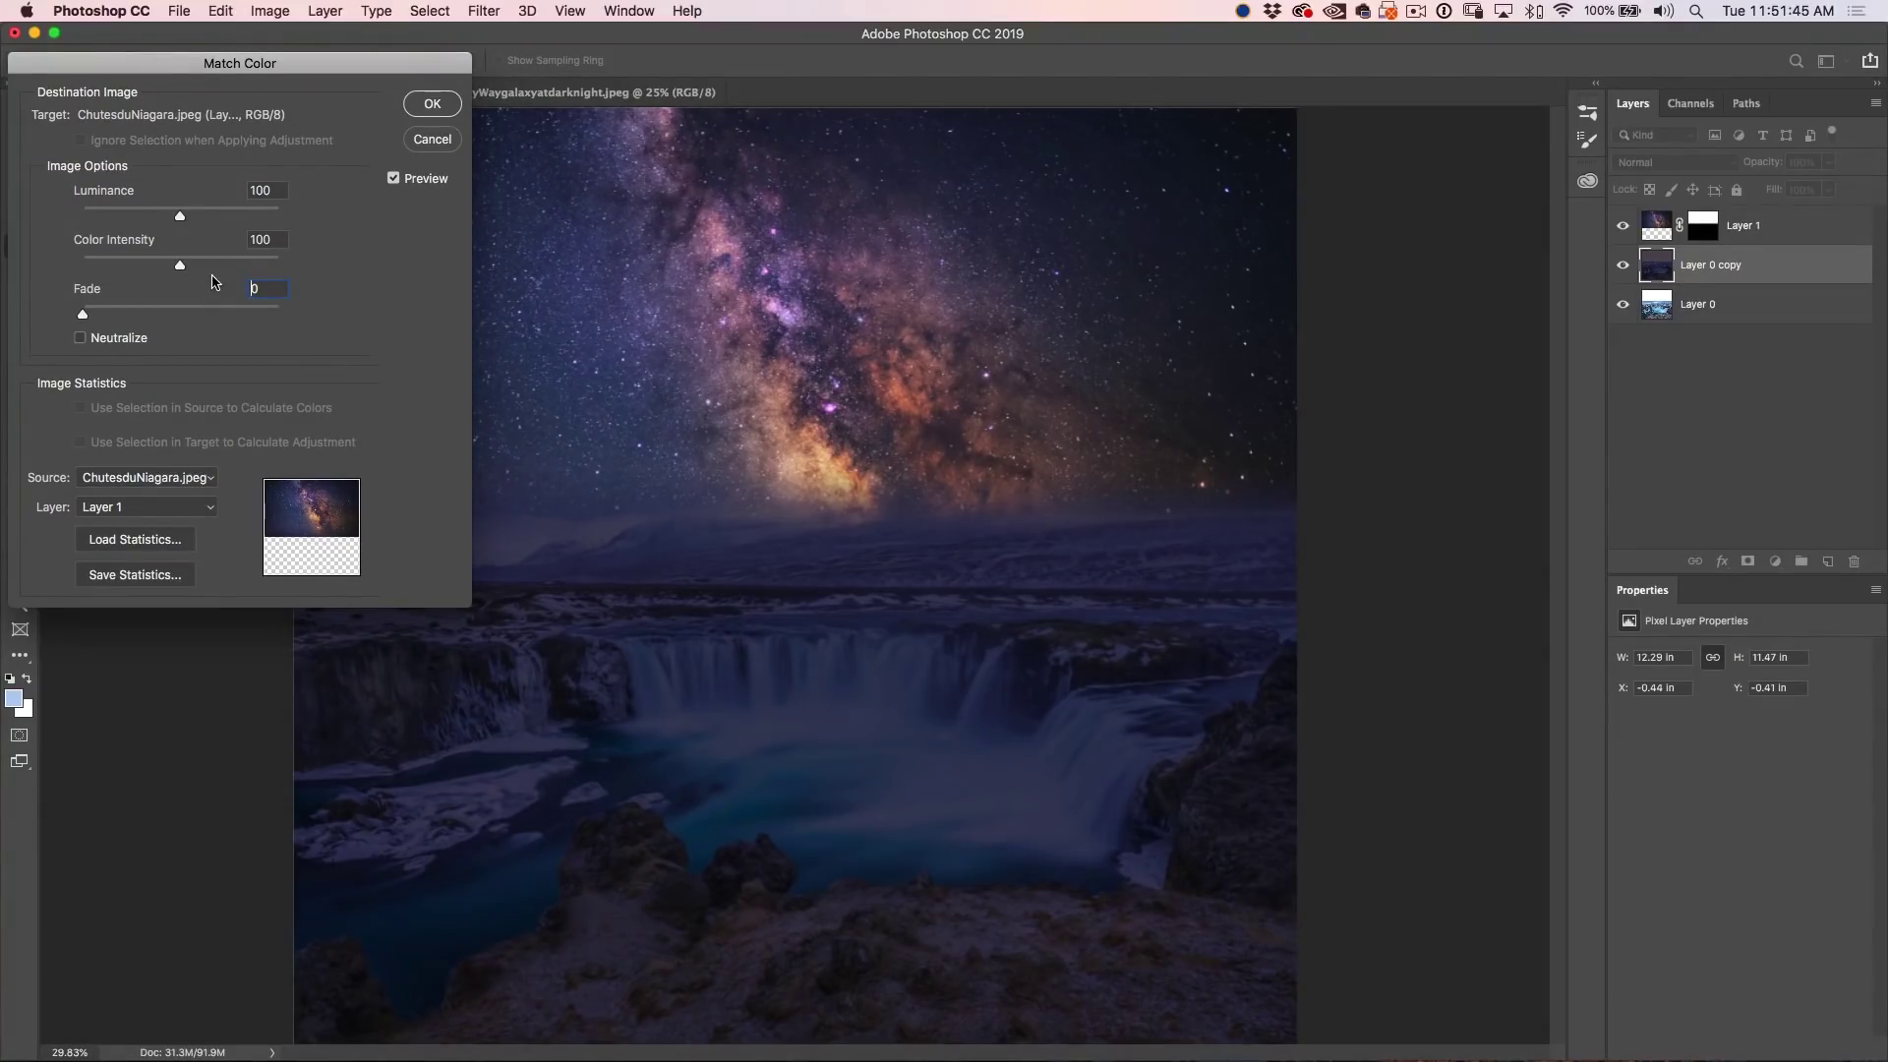
pyautogui.moveTo(181, 220); pyautogui.dragTo(218, 267)
pyautogui.moveTo(83, 314); pyautogui.dragTo(295, 322)
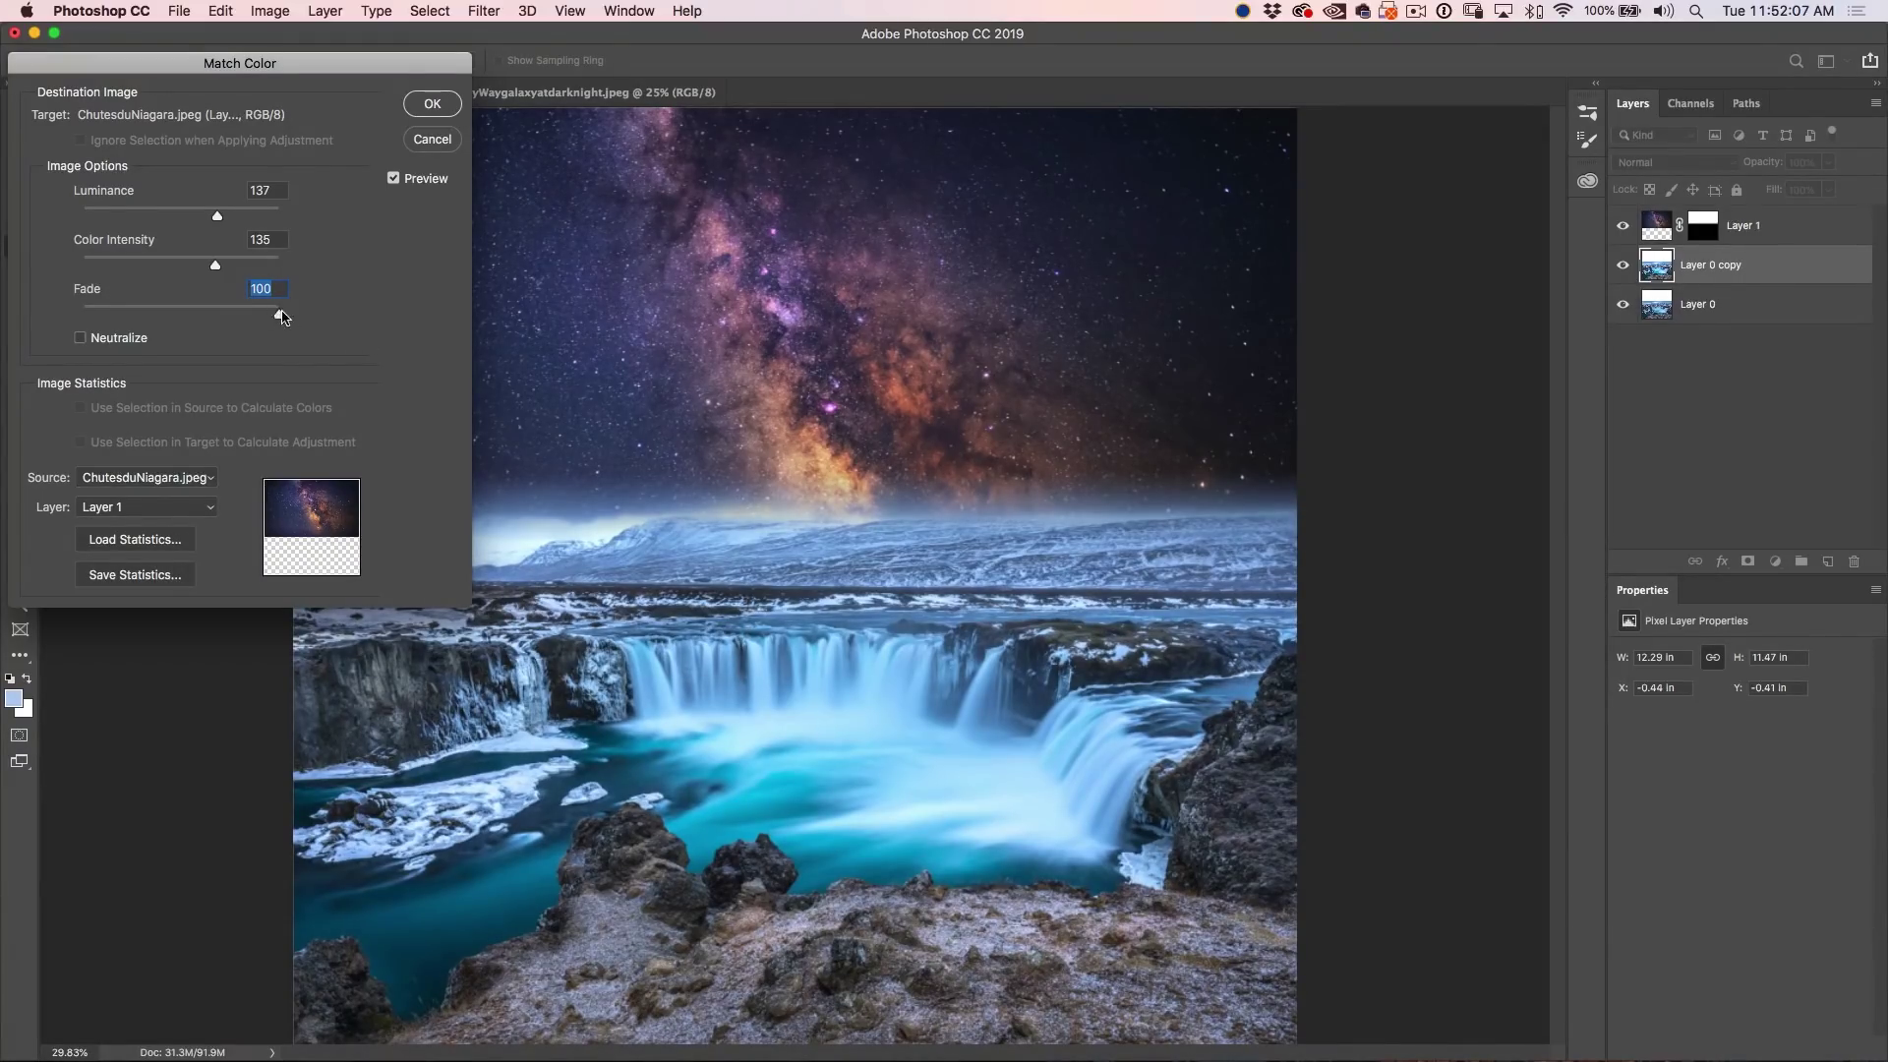
pyautogui.moveTo(280, 316); pyautogui.dragTo(208, 324)
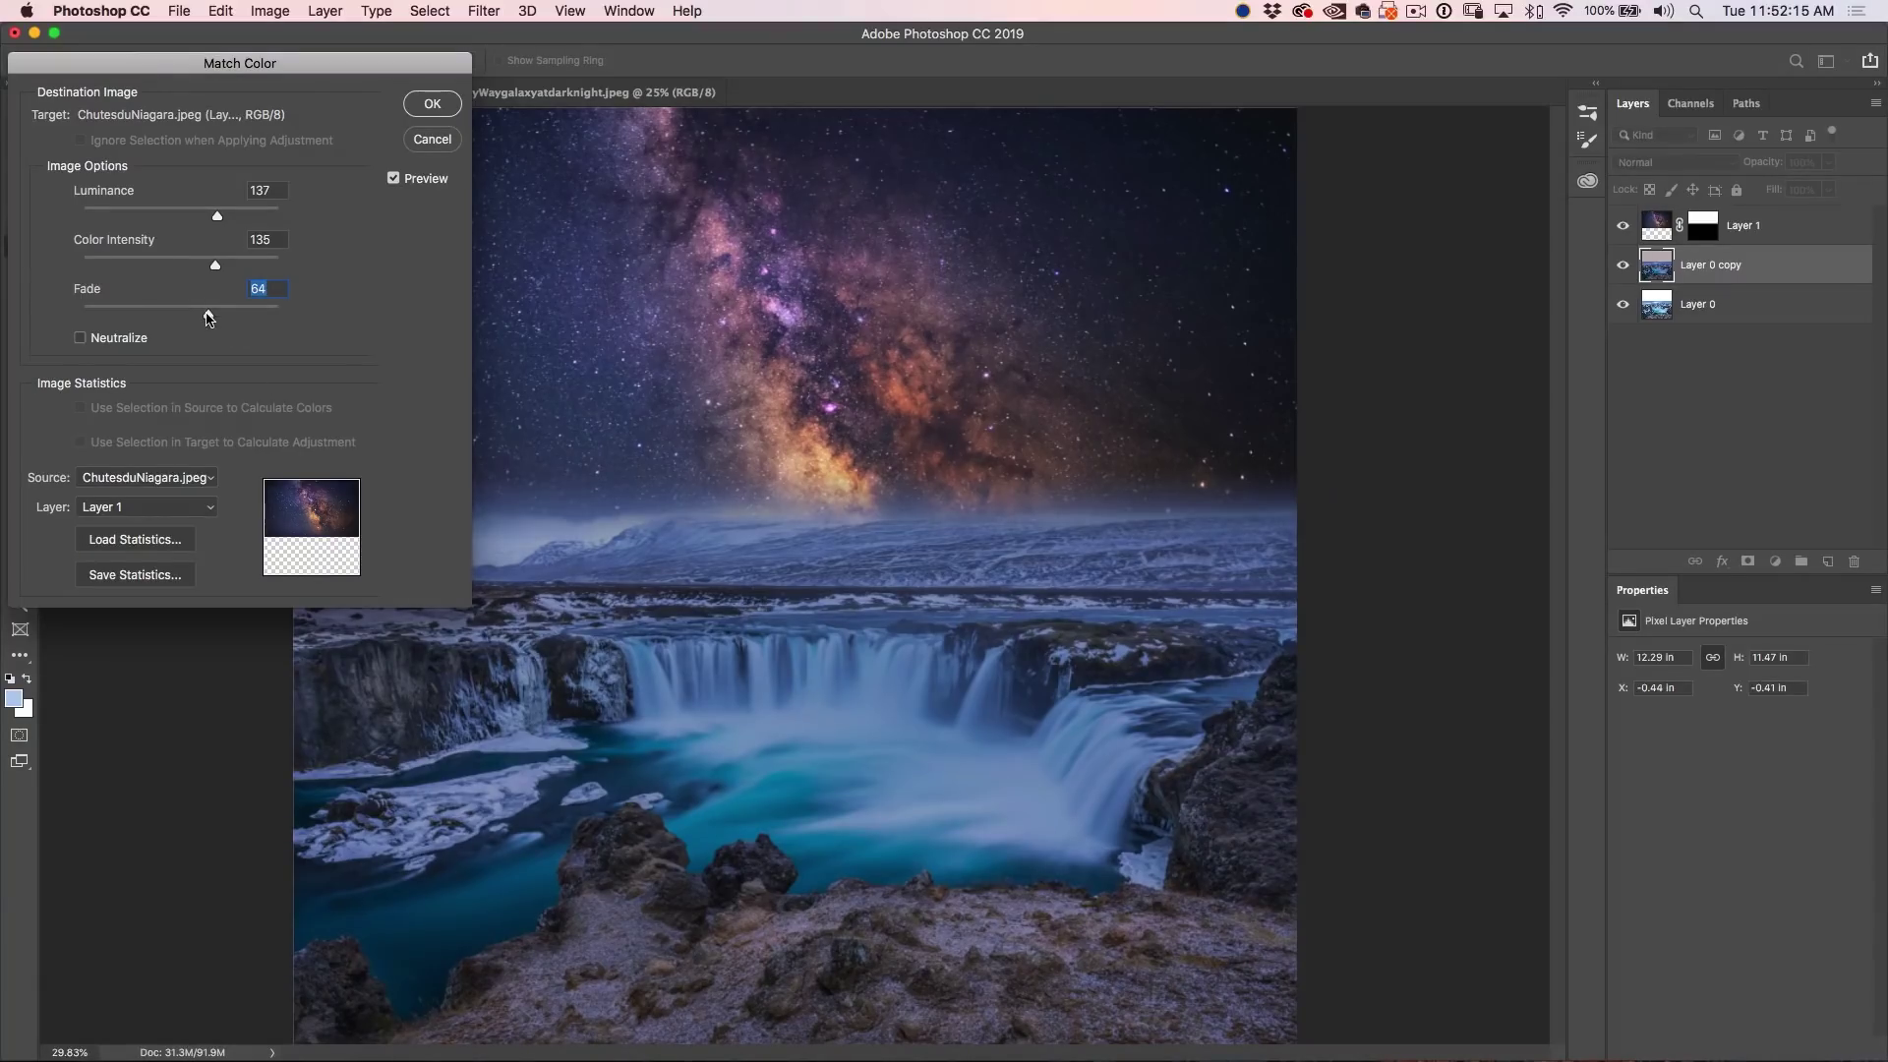
pyautogui.moveTo(207, 315); pyautogui.dragTo(182, 320)
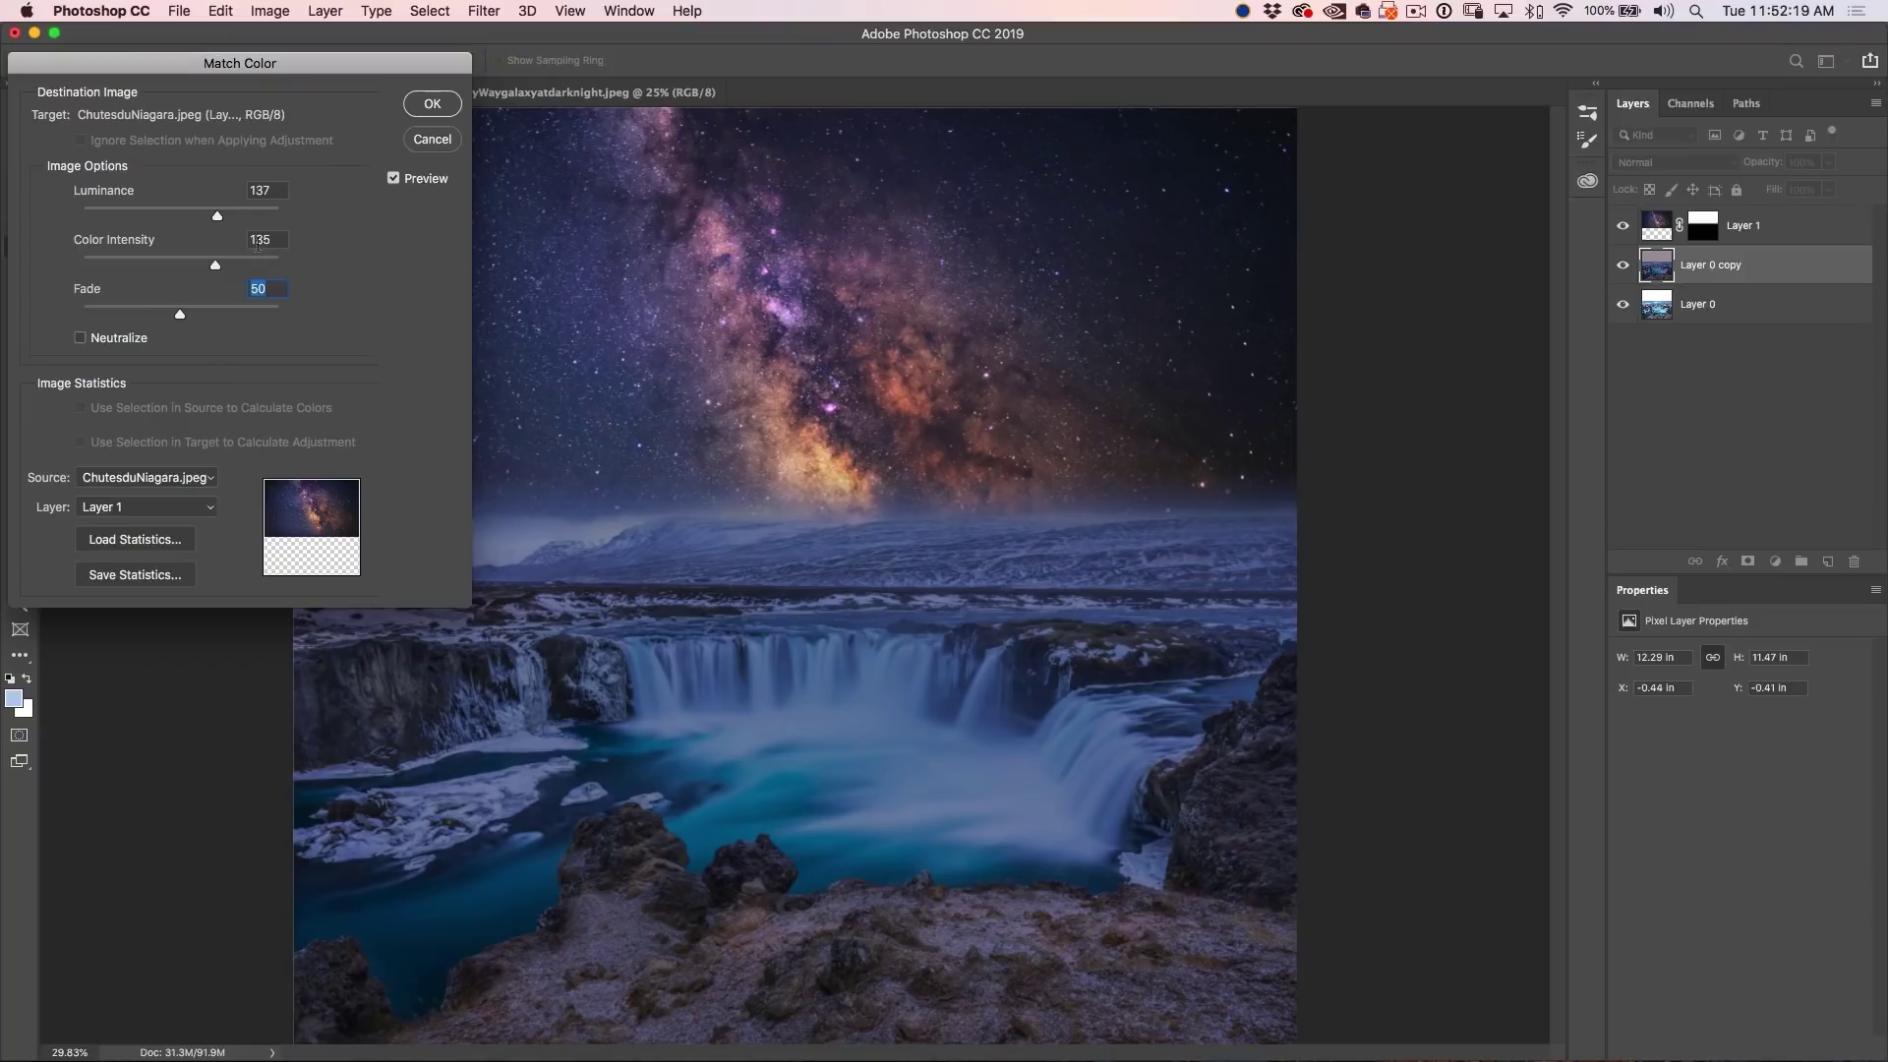
pyautogui.moveTo(215, 267)
pyautogui.mouseDown()
pyautogui.moveTo(287, 282)
pyautogui.moveTo(71, 278)
pyautogui.moveTo(223, 276)
pyautogui.mouseUp()
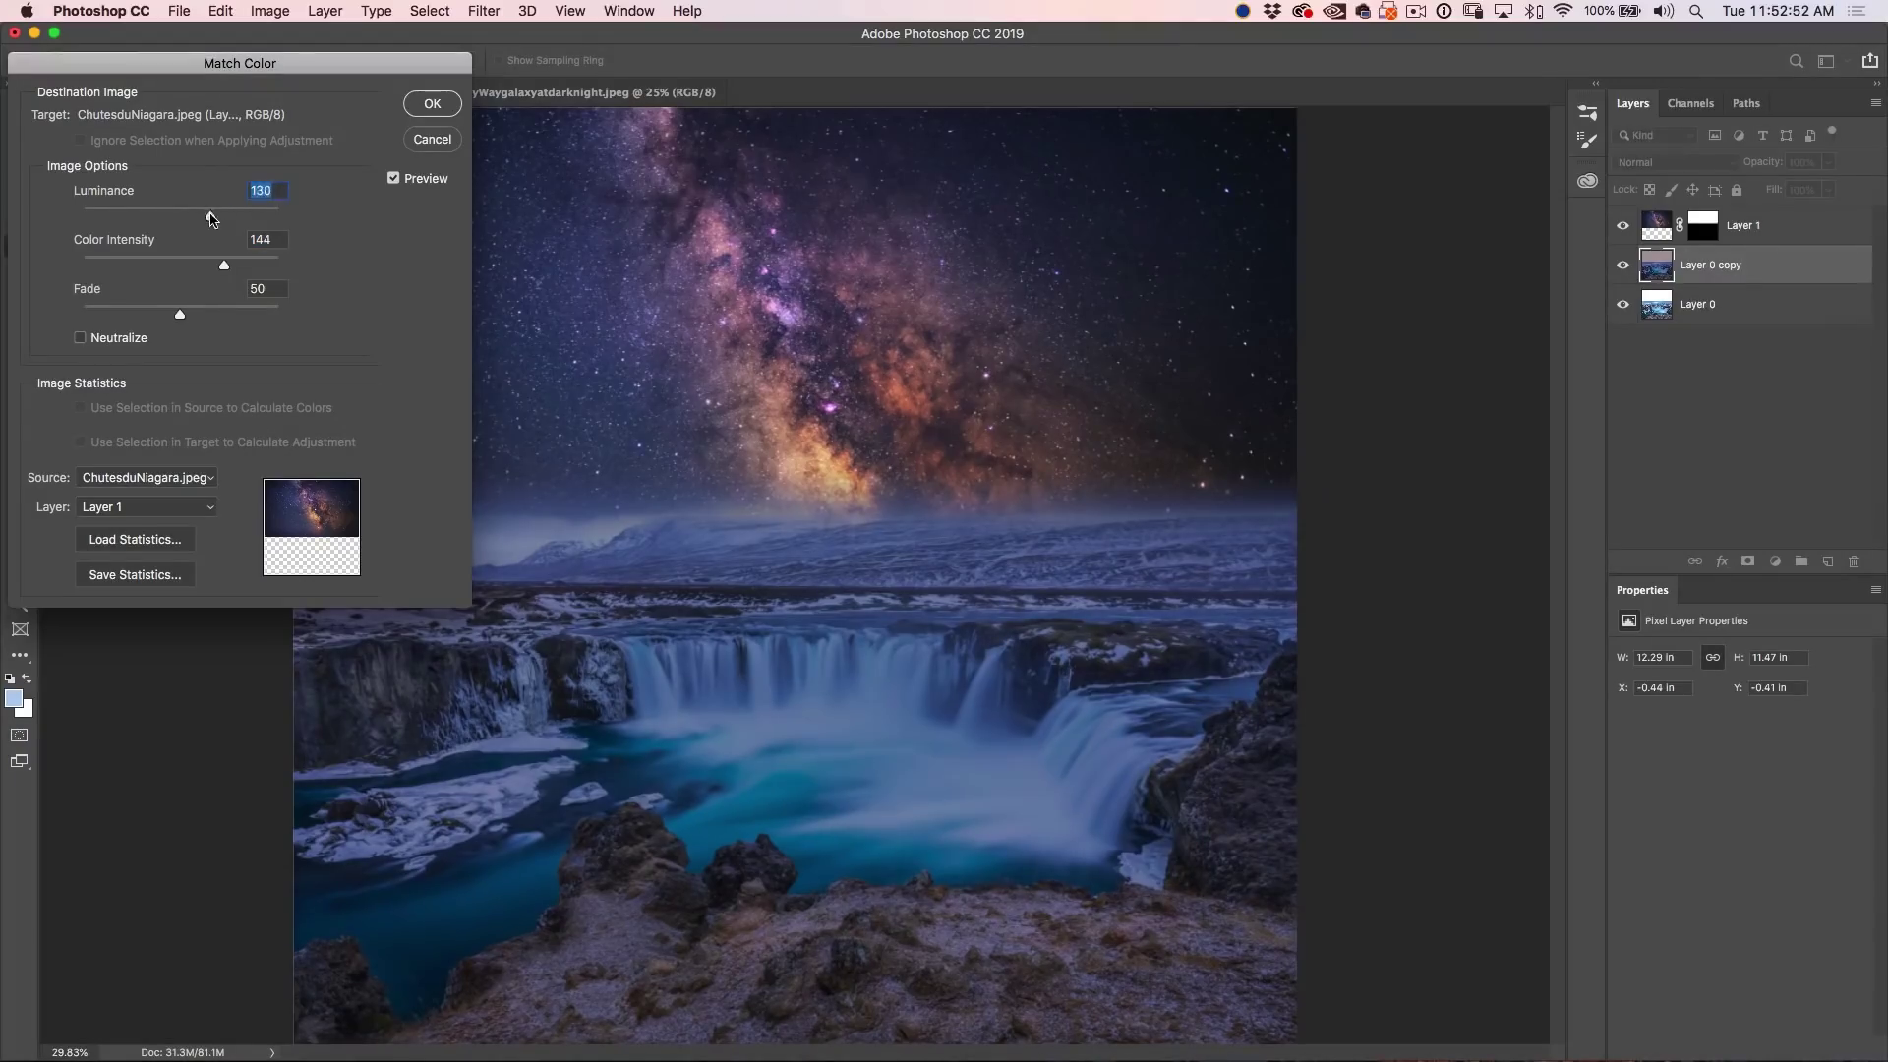
# - Apply Match Color to the waterfall layer with Luminance 200, Color Intensity 155 and Fade 55
pyautogui.moveTo(217, 216); pyautogui.dragTo(292, 217)
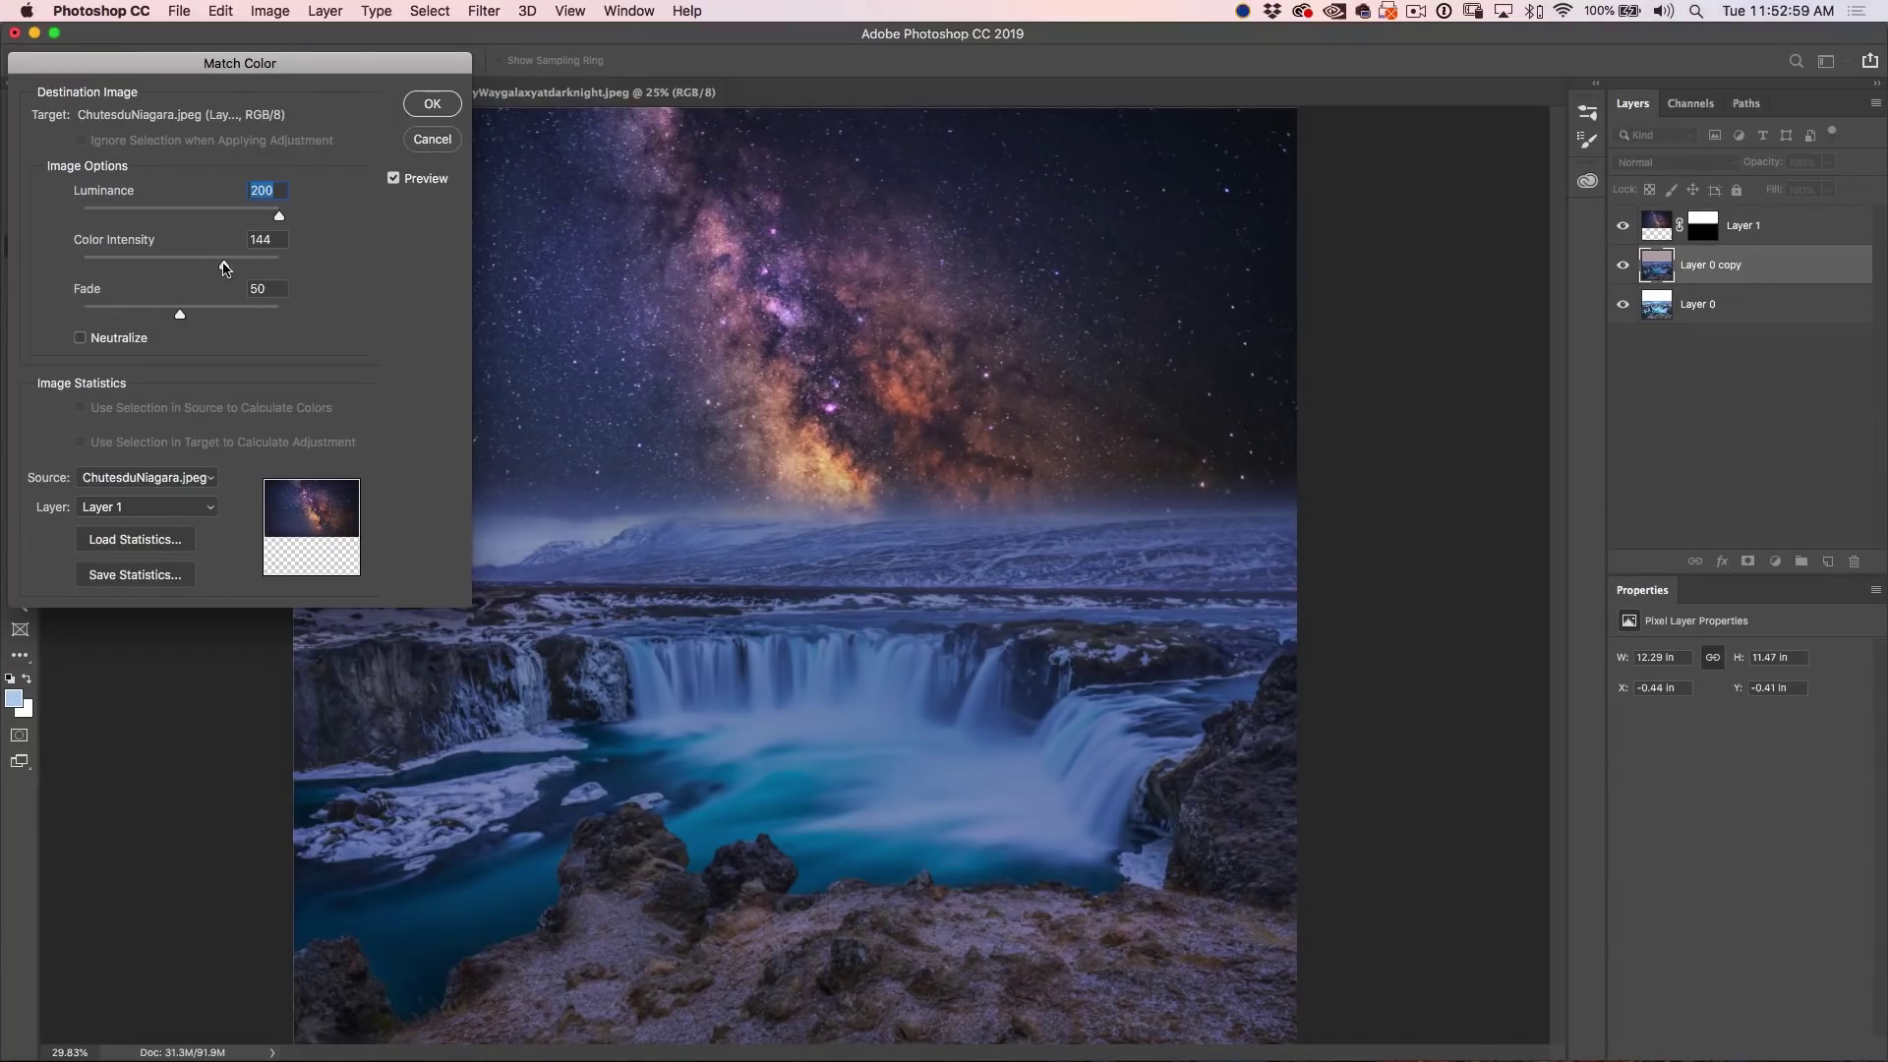
pyautogui.moveTo(226, 267); pyautogui.dragTo(235, 267)
pyautogui.moveTo(180, 315); pyautogui.dragTo(200, 318)
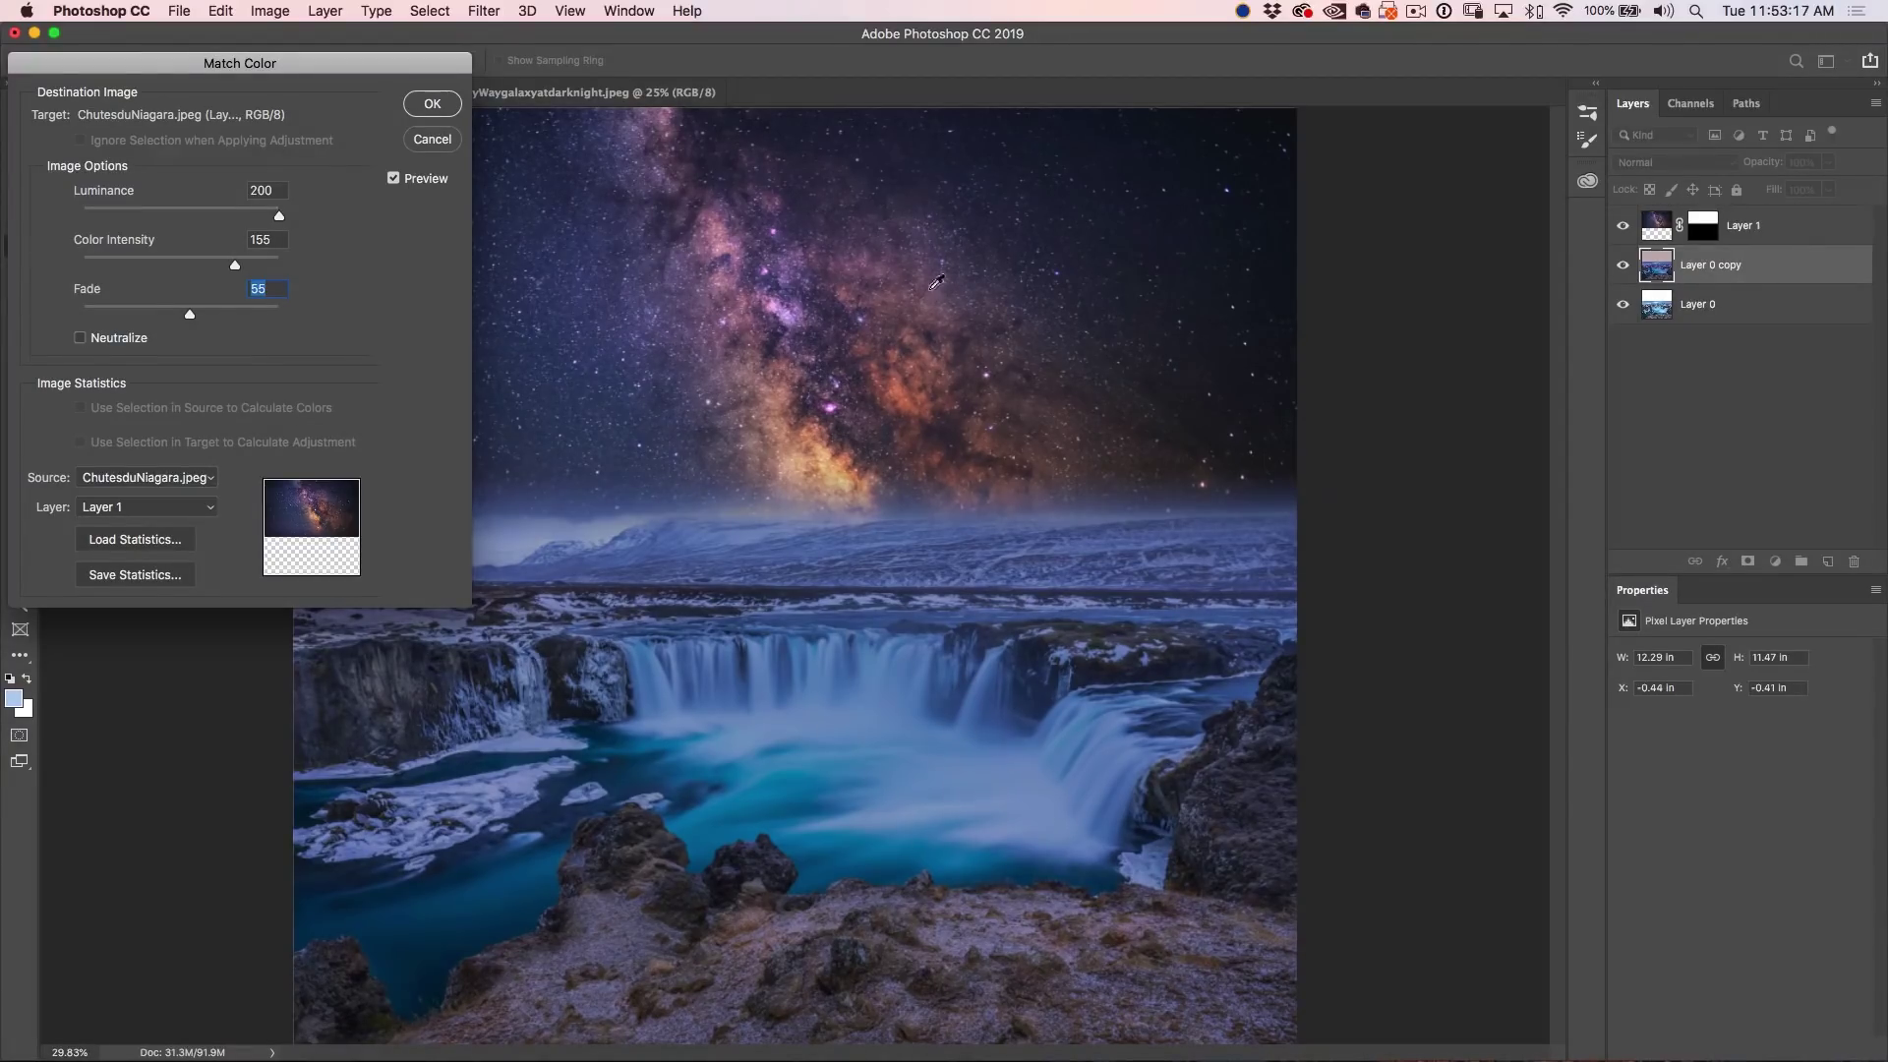
pyautogui.click(440, 104)
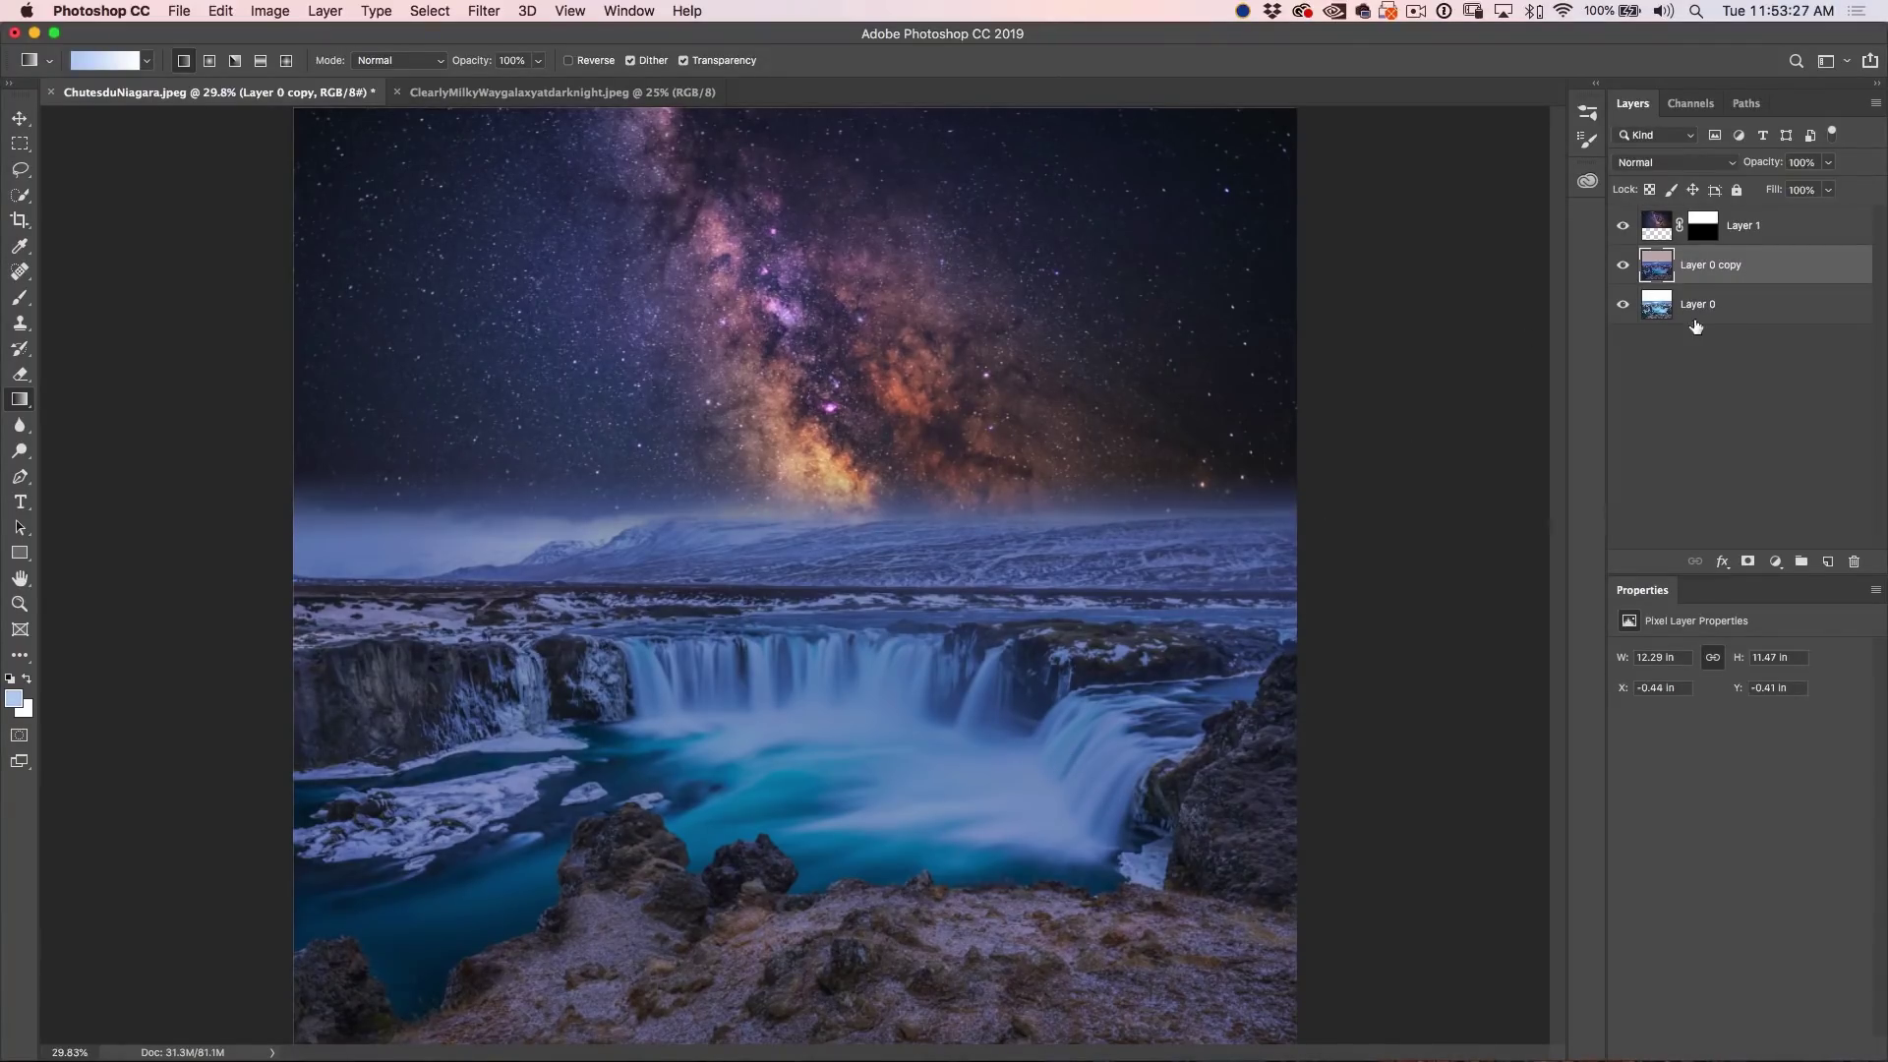
# - In Blending Options for Layer 0 copy, pull This Layer's white Blend If slider to 119
pyautogui.click(1720, 561)
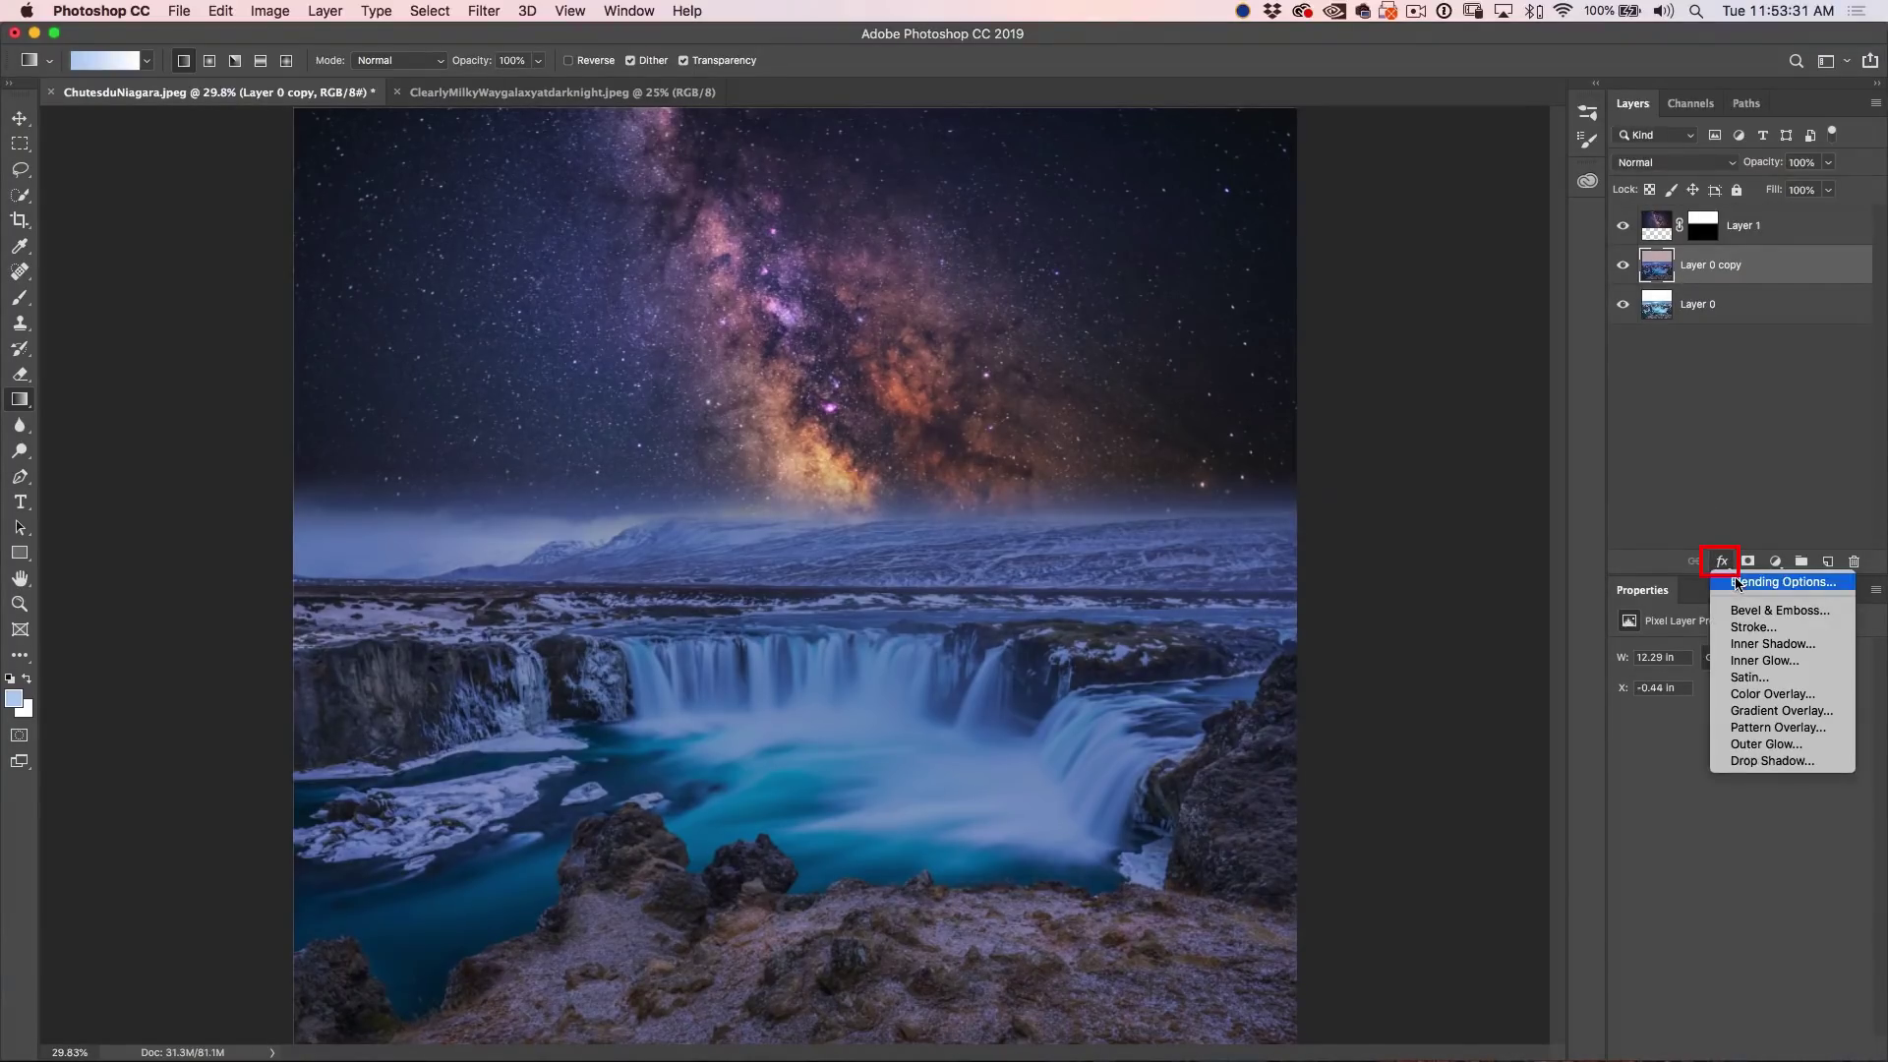
pyautogui.click(1737, 583)
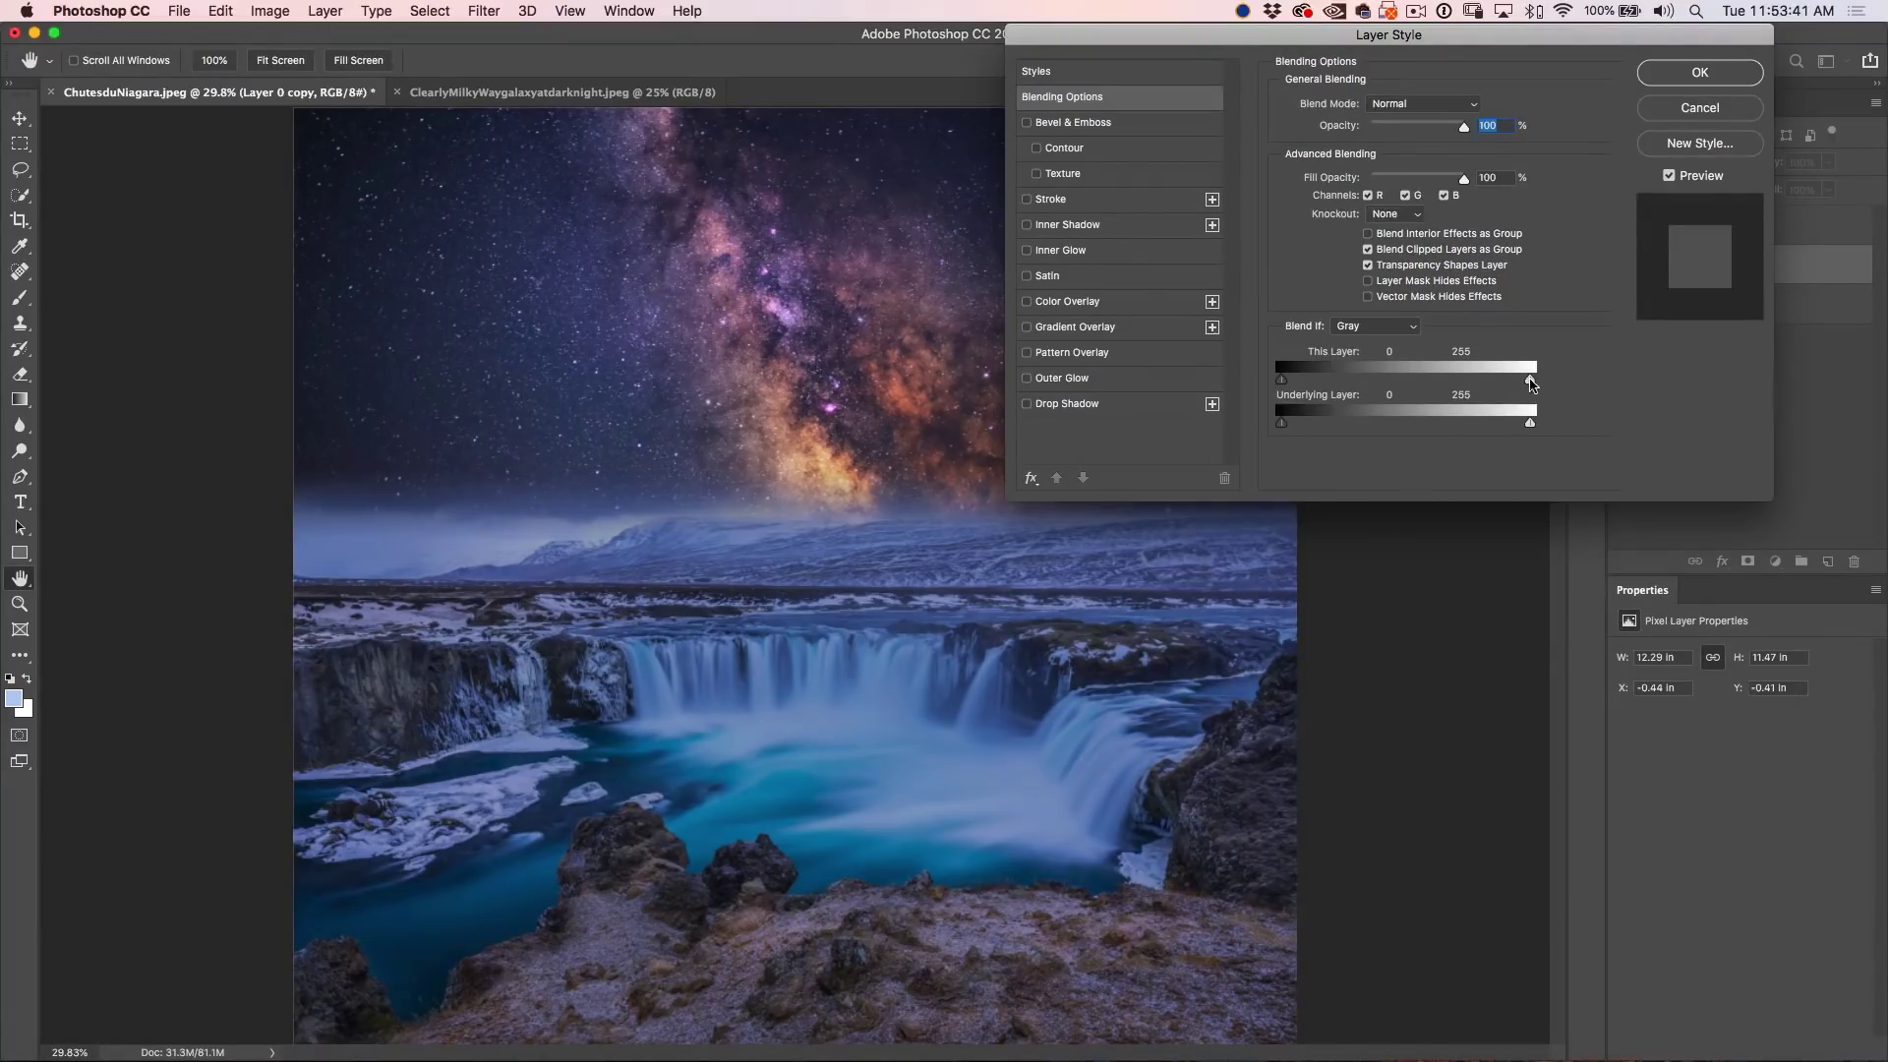
pyautogui.moveTo(1531, 383); pyautogui.dragTo(1397, 387)
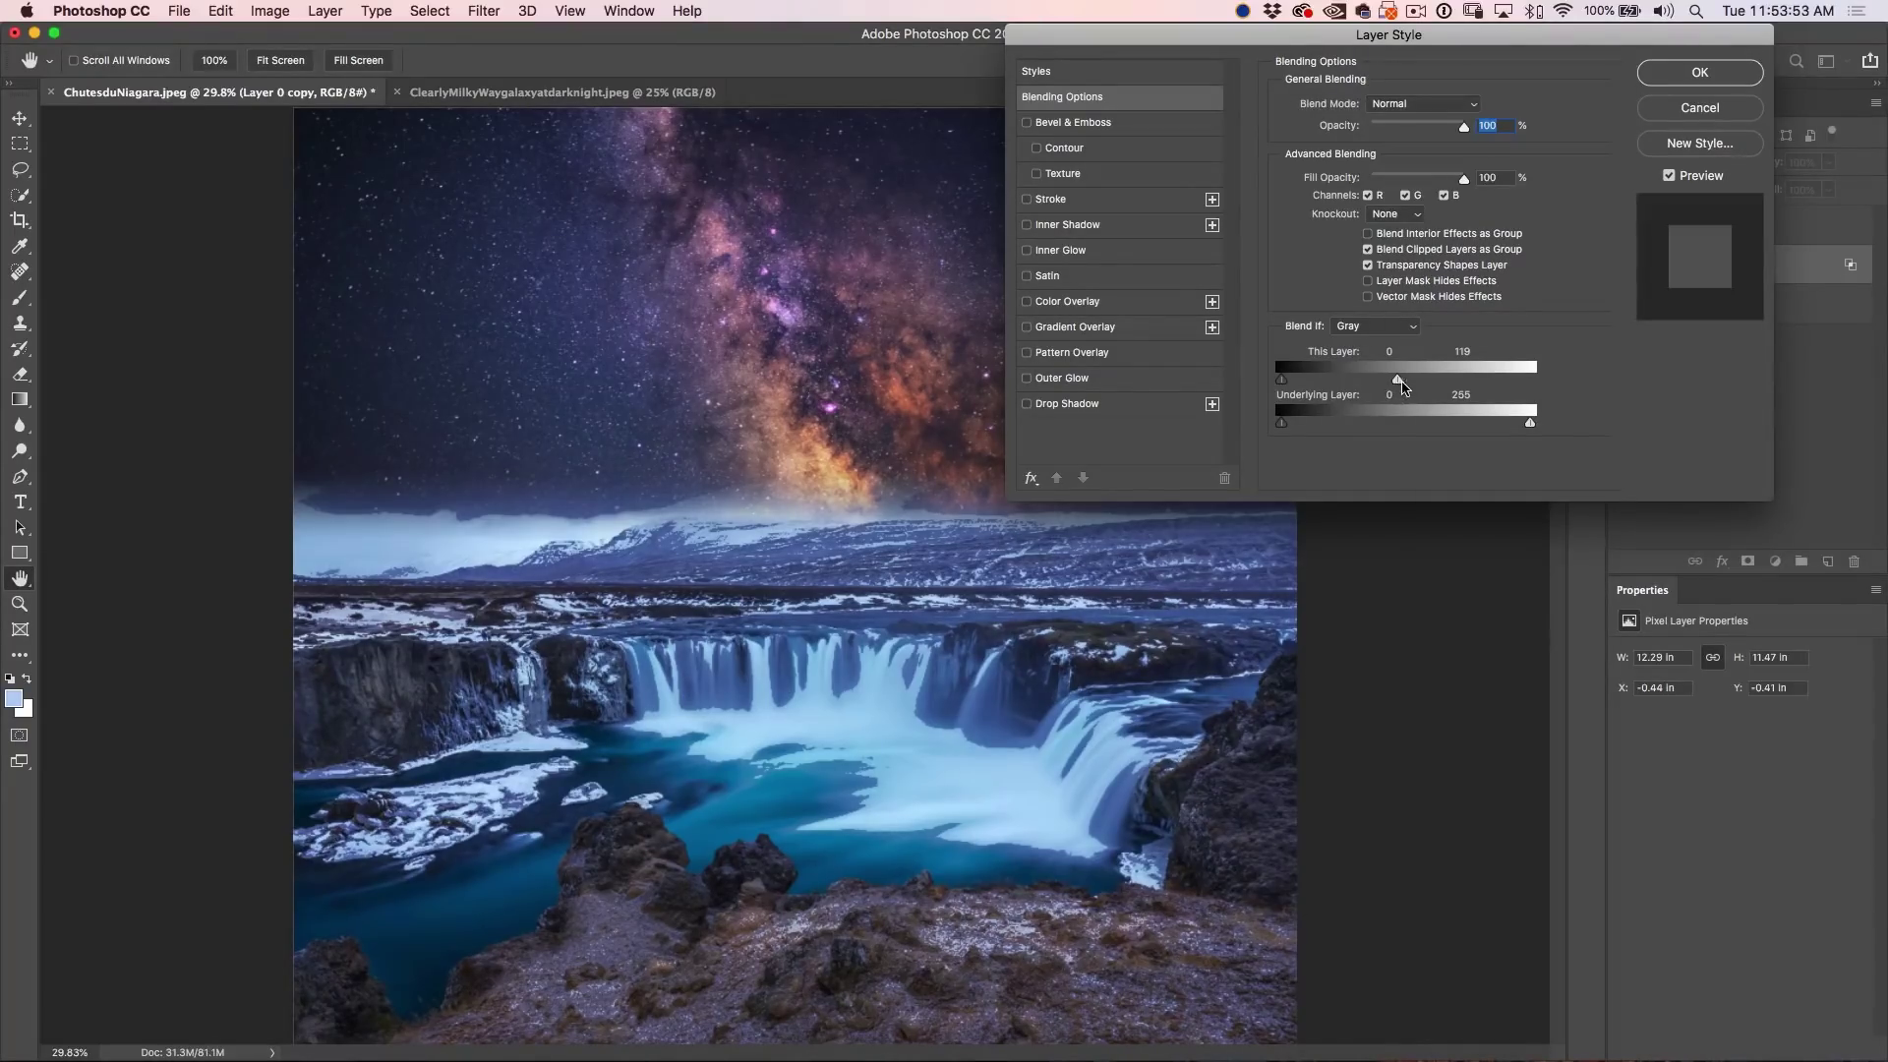
# - Split This Layer's white Blend If slider to feather highlights between 131 and 170, compare with Preview, and confirm
pyautogui.moveTo(1400, 381); pyautogui.dragTo(1466, 391)
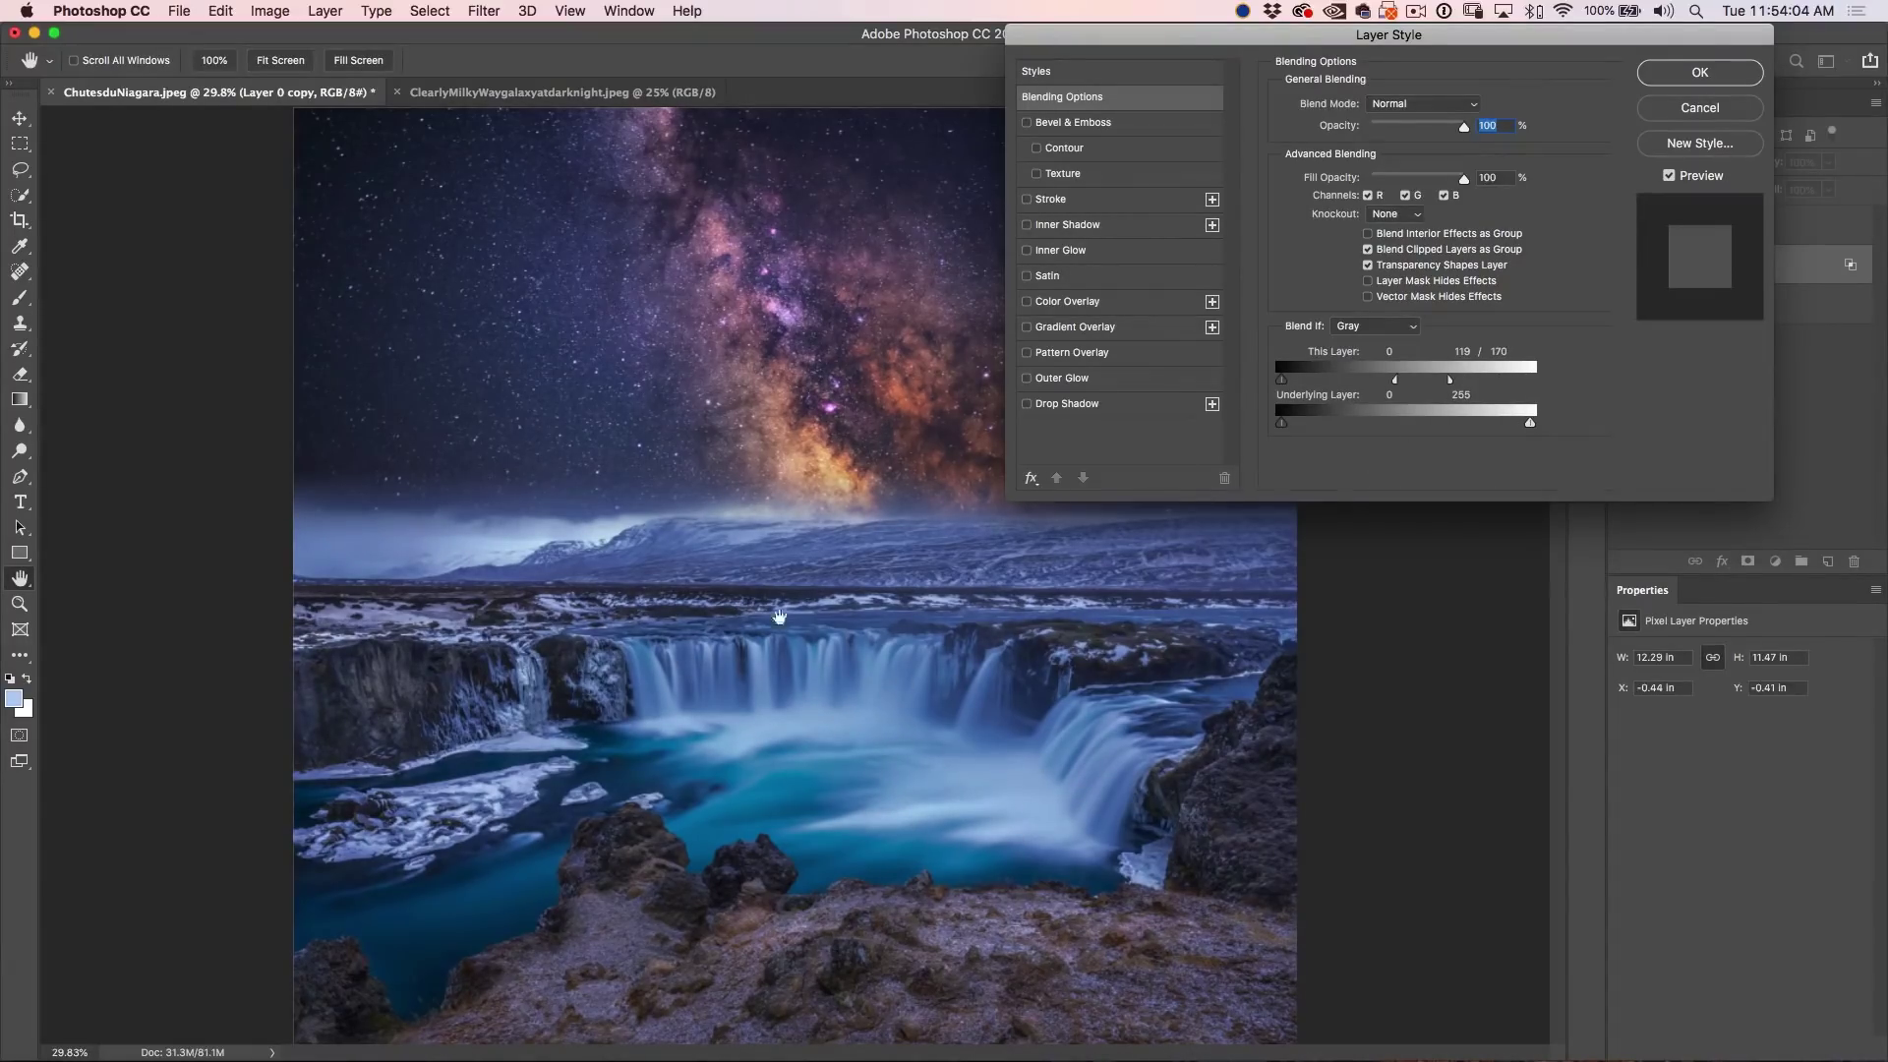
pyautogui.moveTo(1397, 384); pyautogui.dragTo(1414, 393)
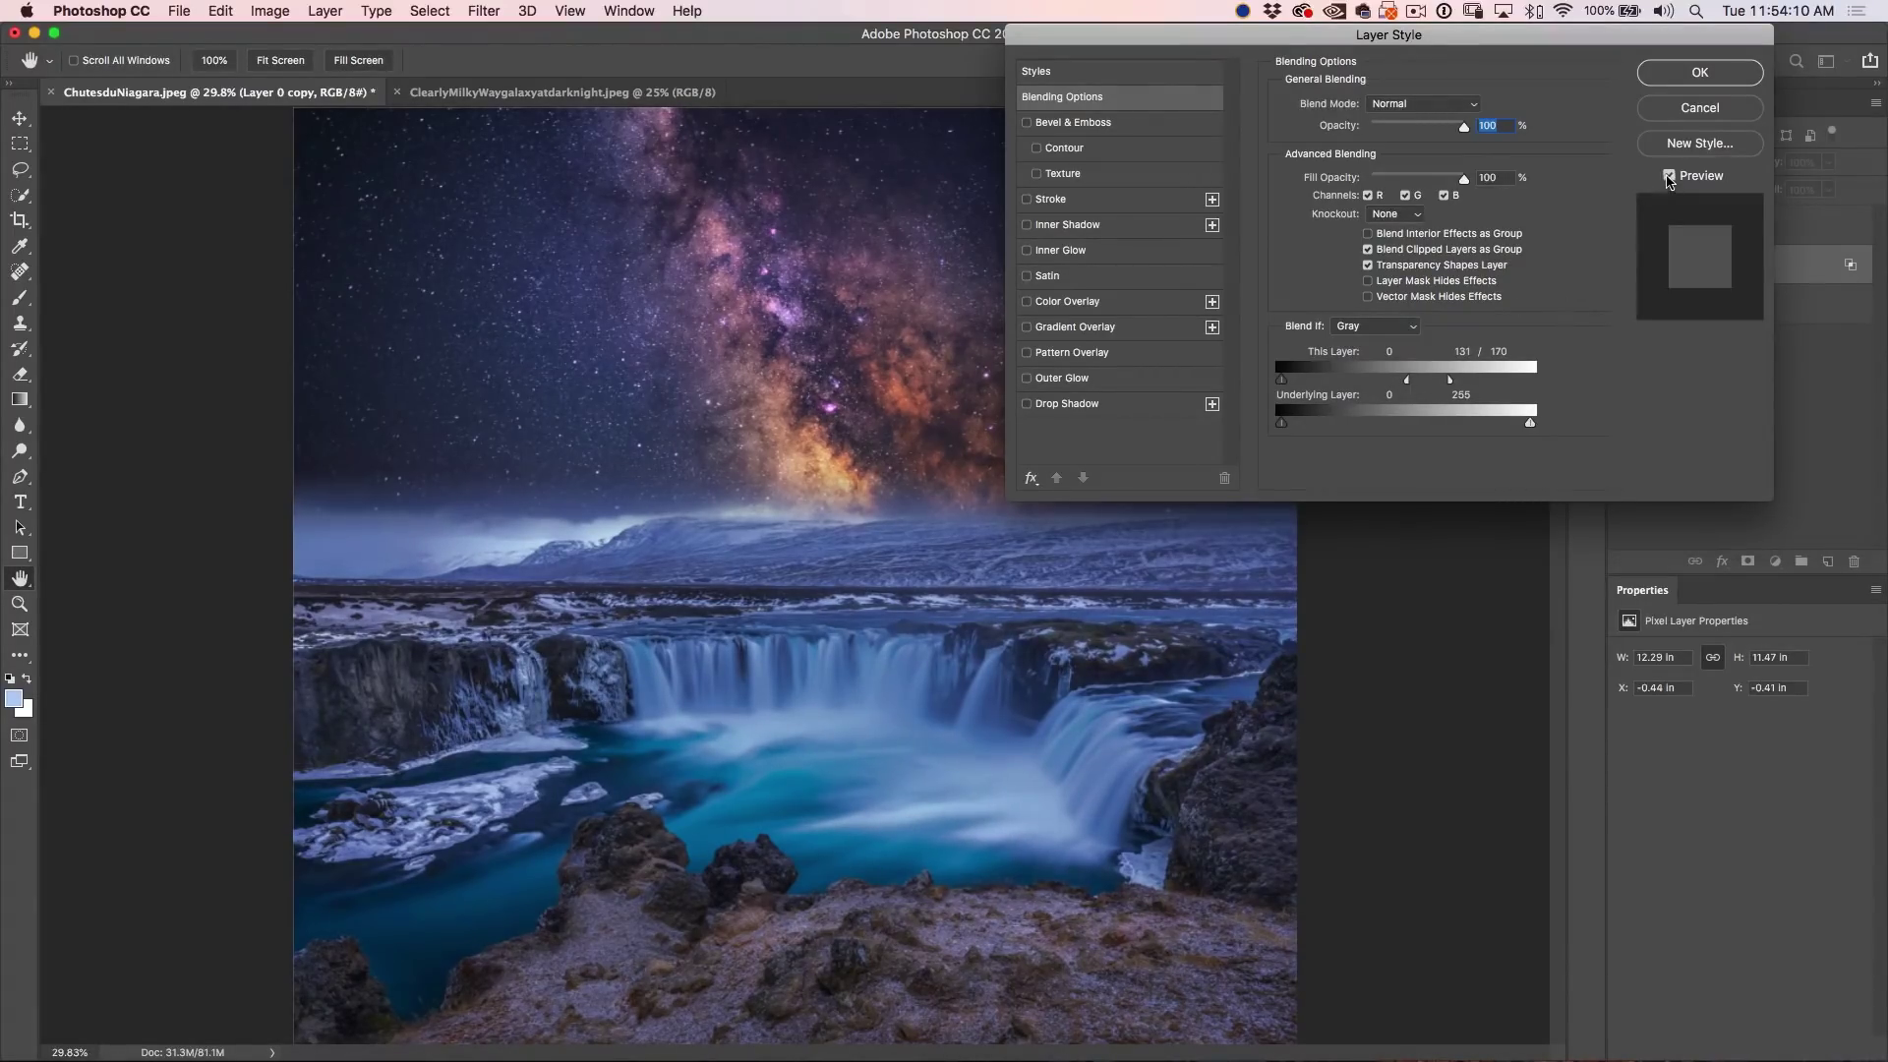
pyautogui.click(1669, 177)
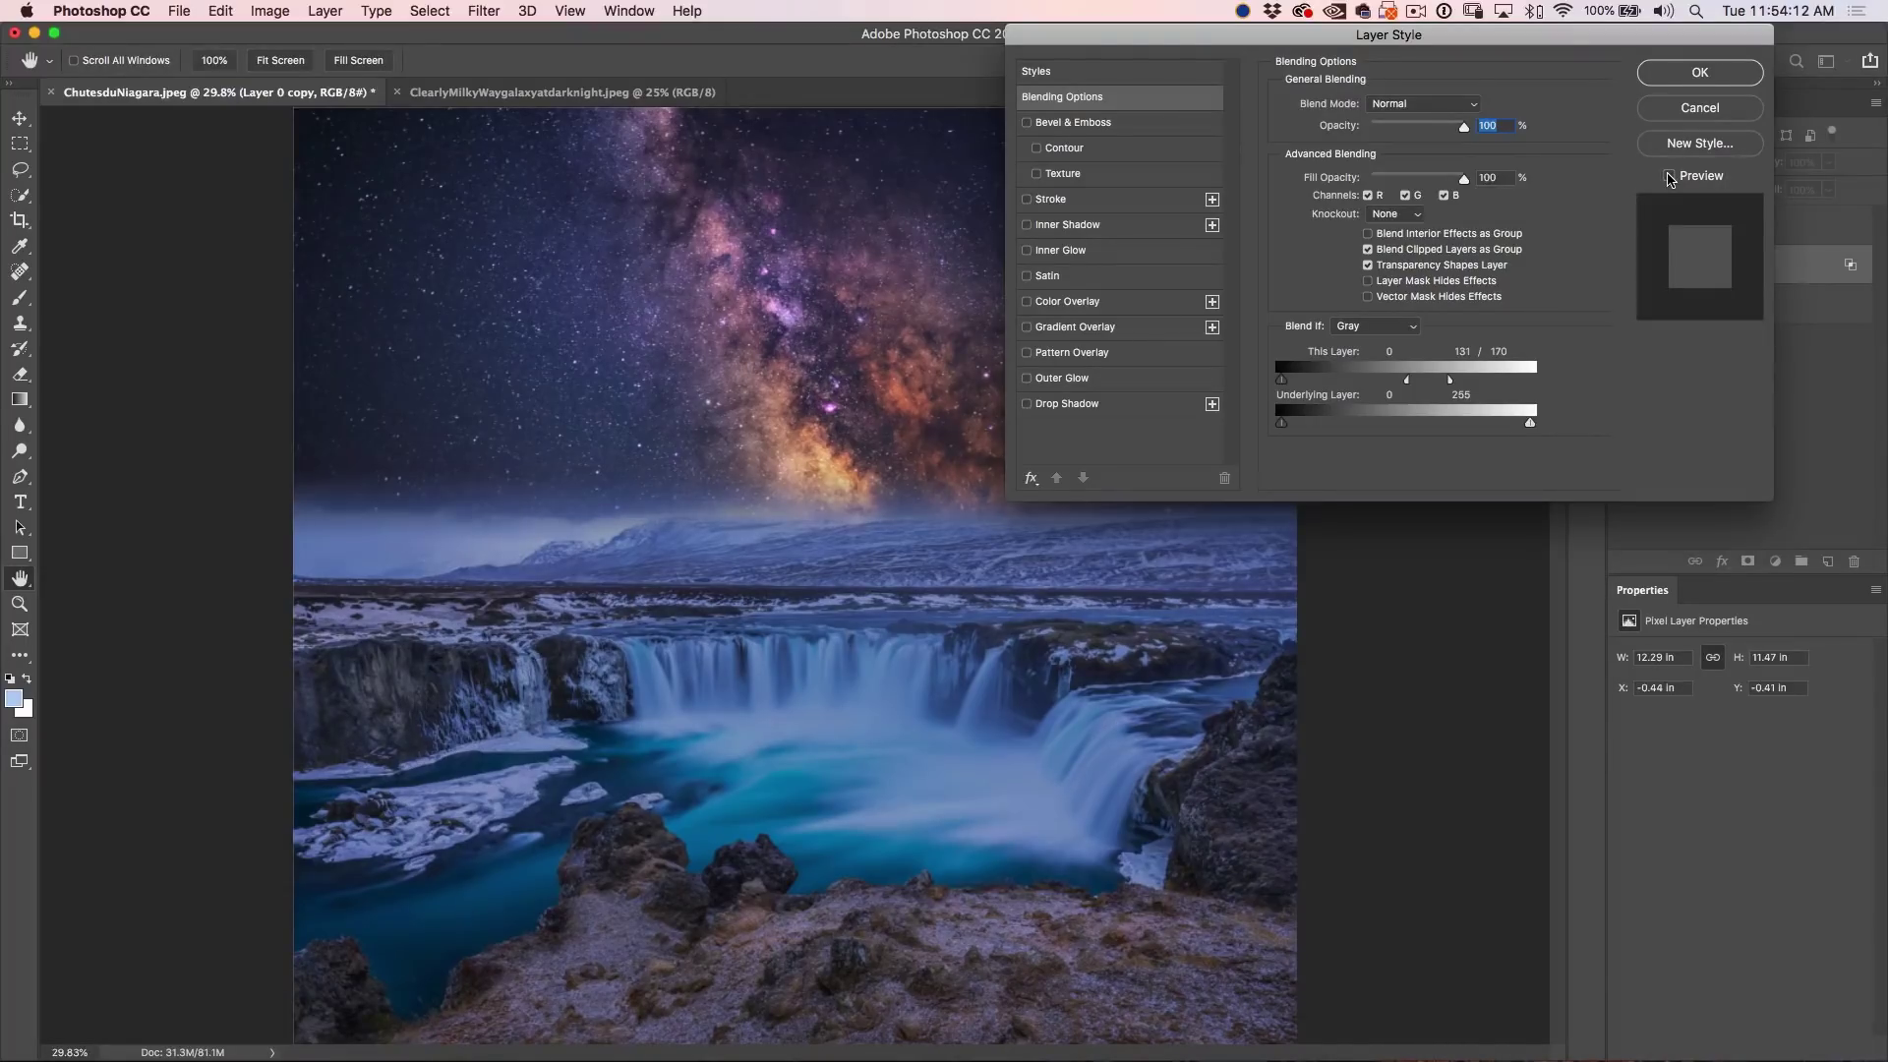
pyautogui.click(1668, 177)
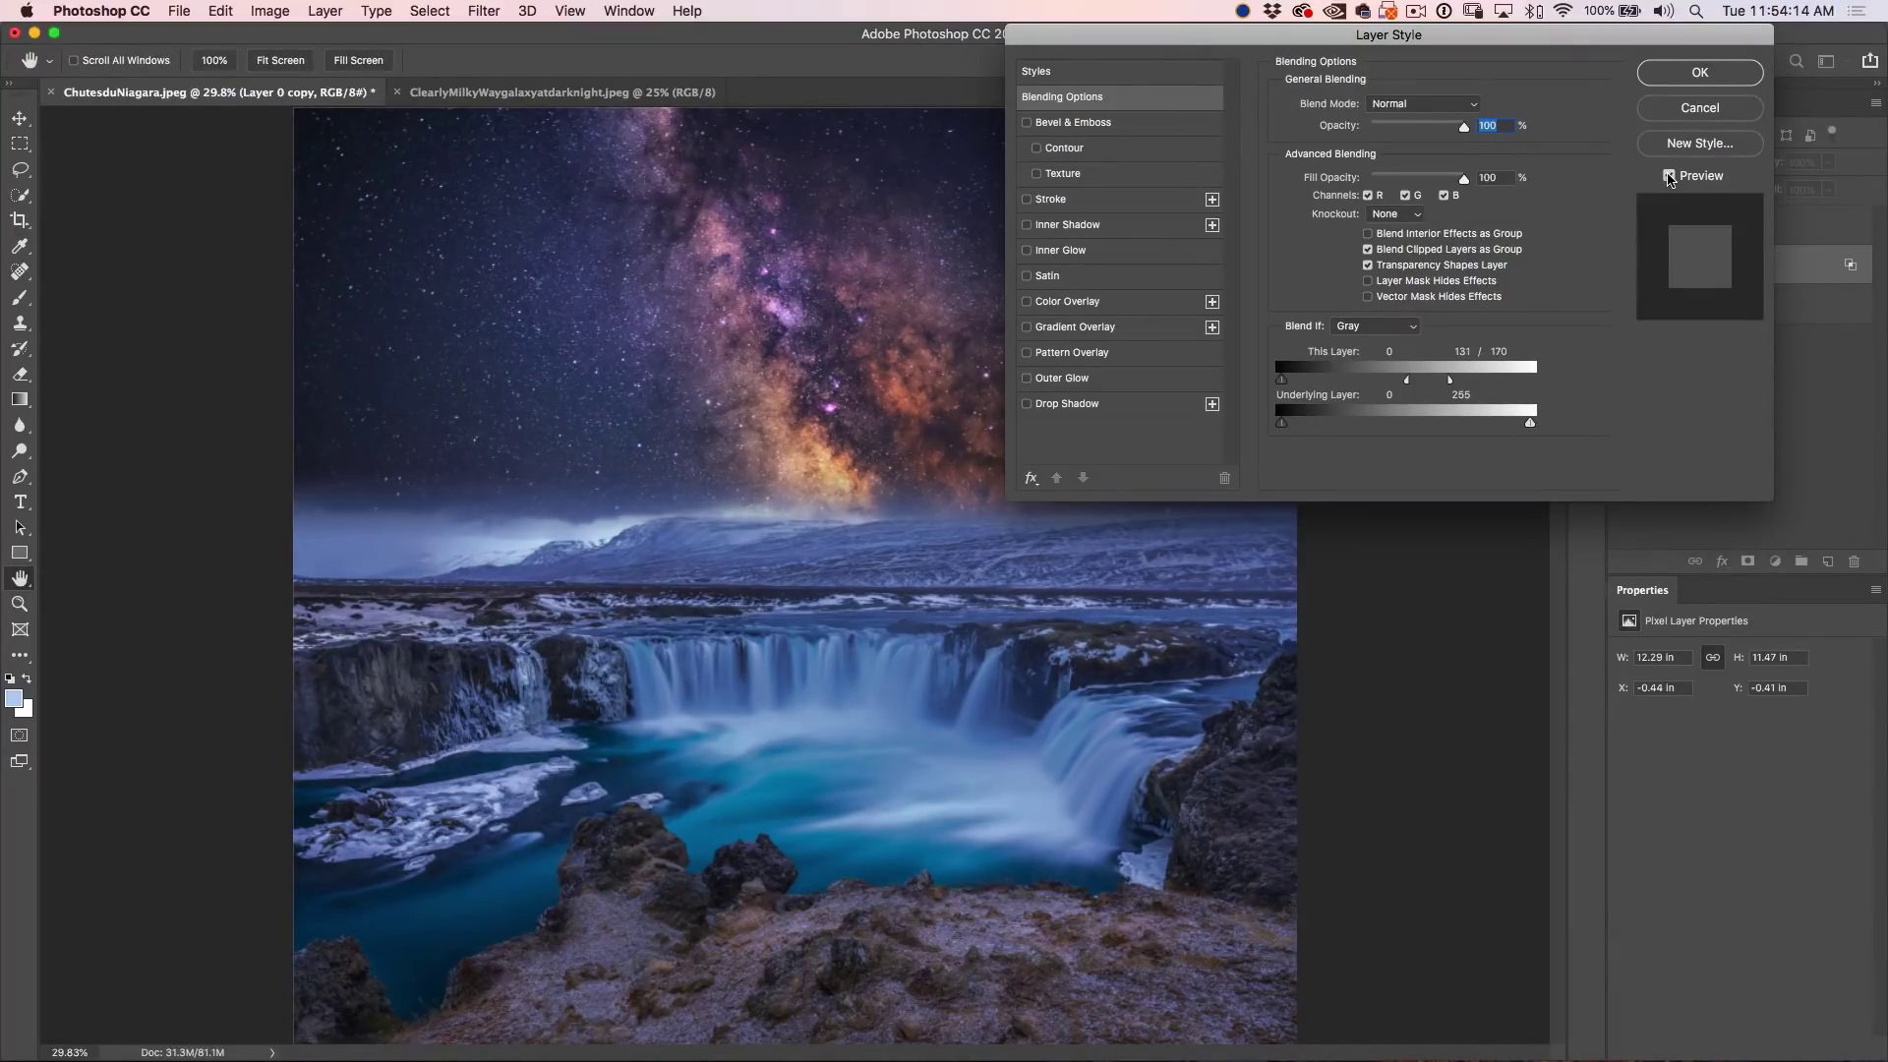
pyautogui.click(1700, 74)
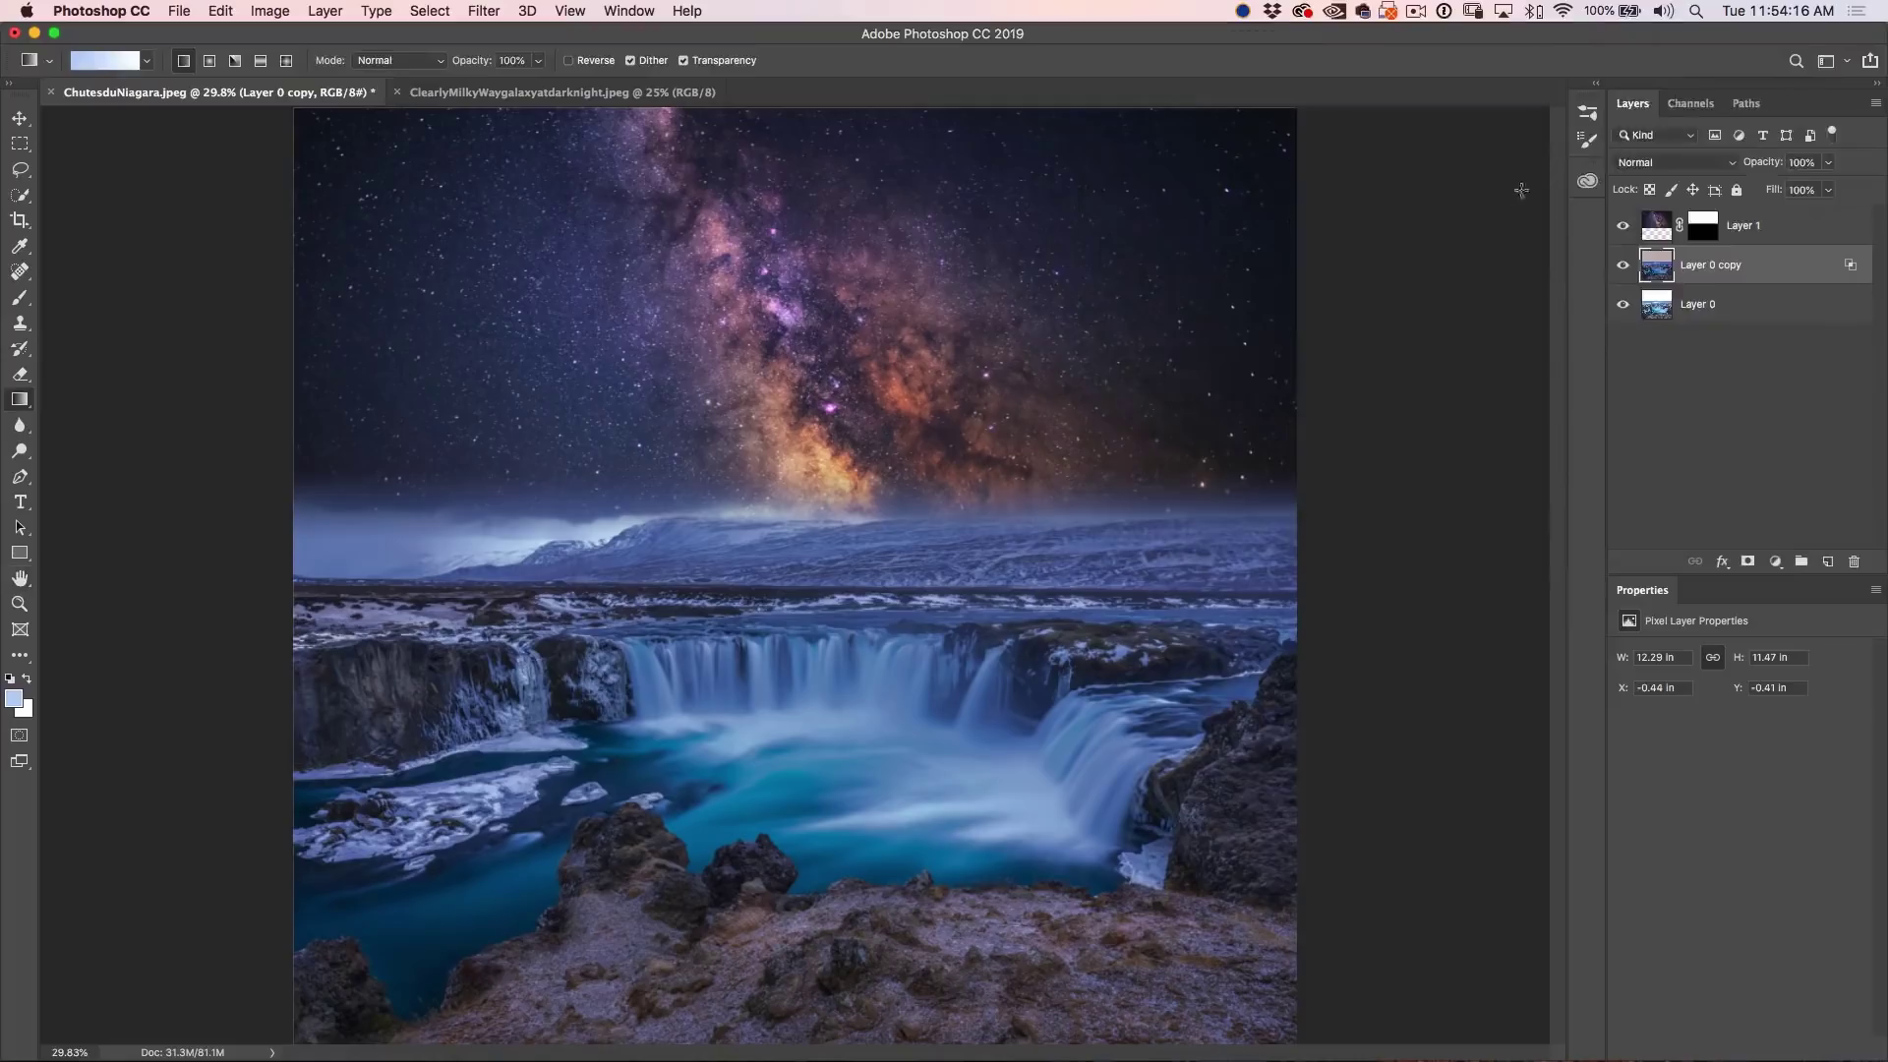